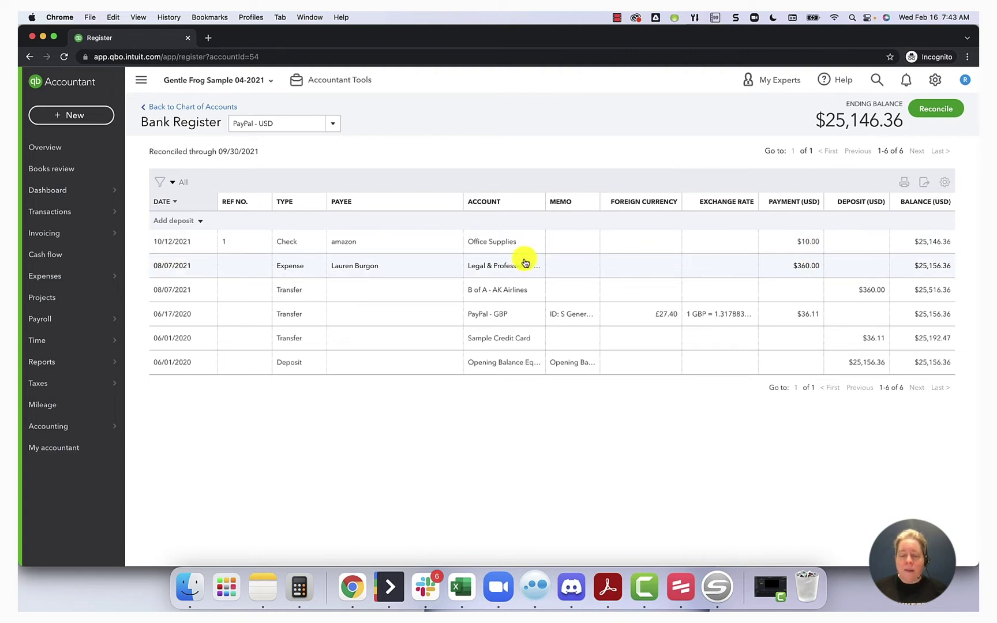
# Highlight the -360.00 gross amount and the word Payment in the first 8/7/2021 USD row.
pyautogui.press('super+Tab')
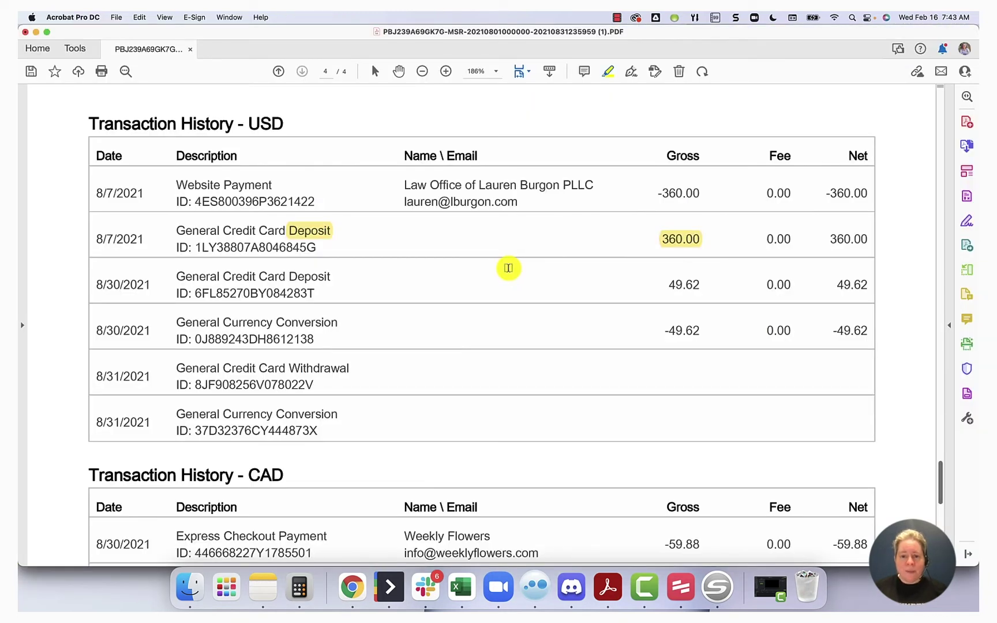
pyautogui.doubleClick(677, 191)
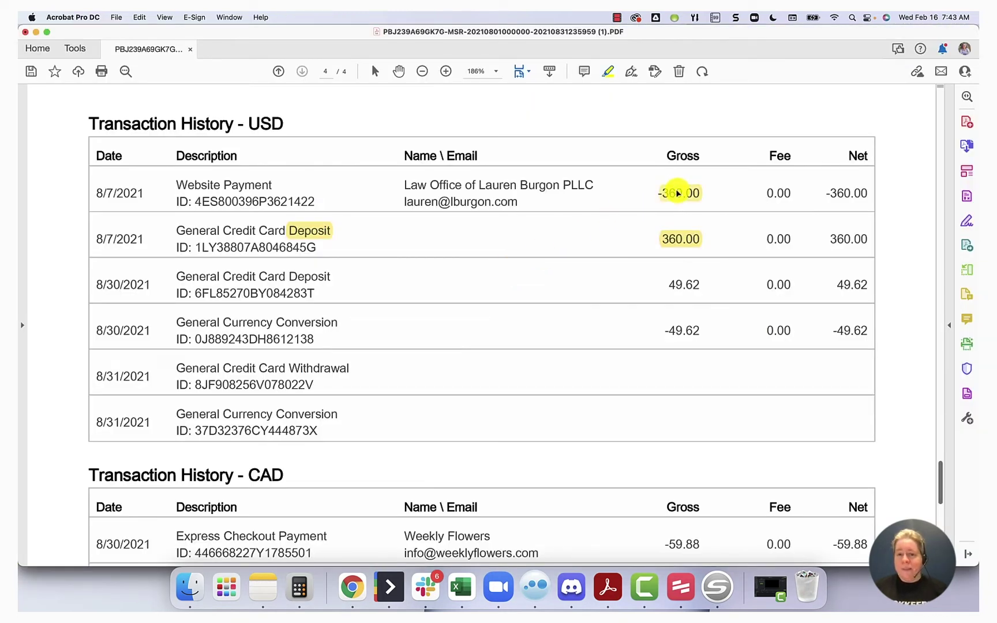
pyautogui.doubleClick(260, 187)
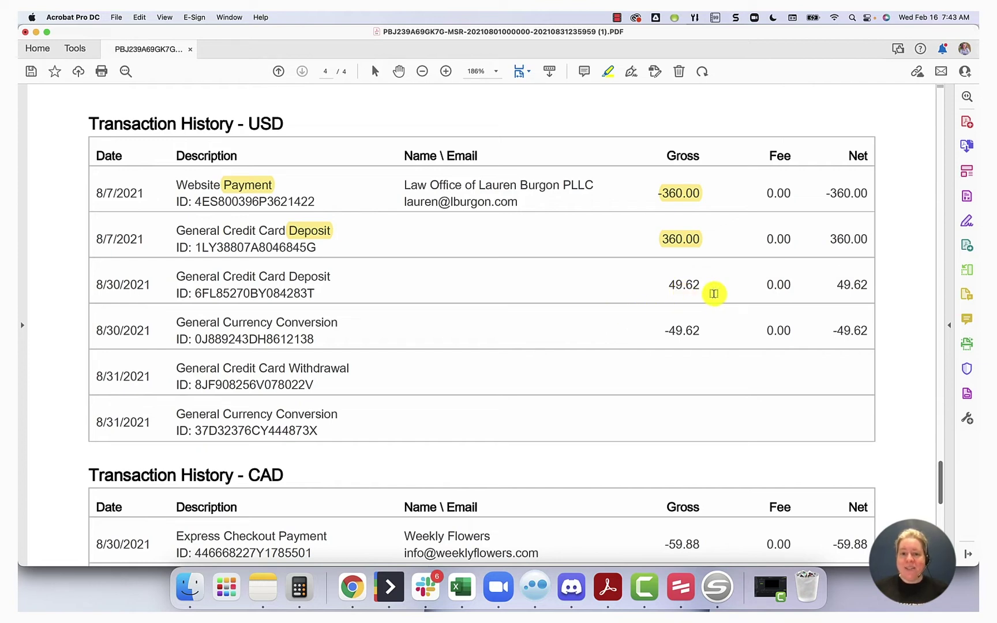
# Start a USD transfer from B of A - AK Airlines to PayPal - USD.
pyautogui.press('super+Tab')
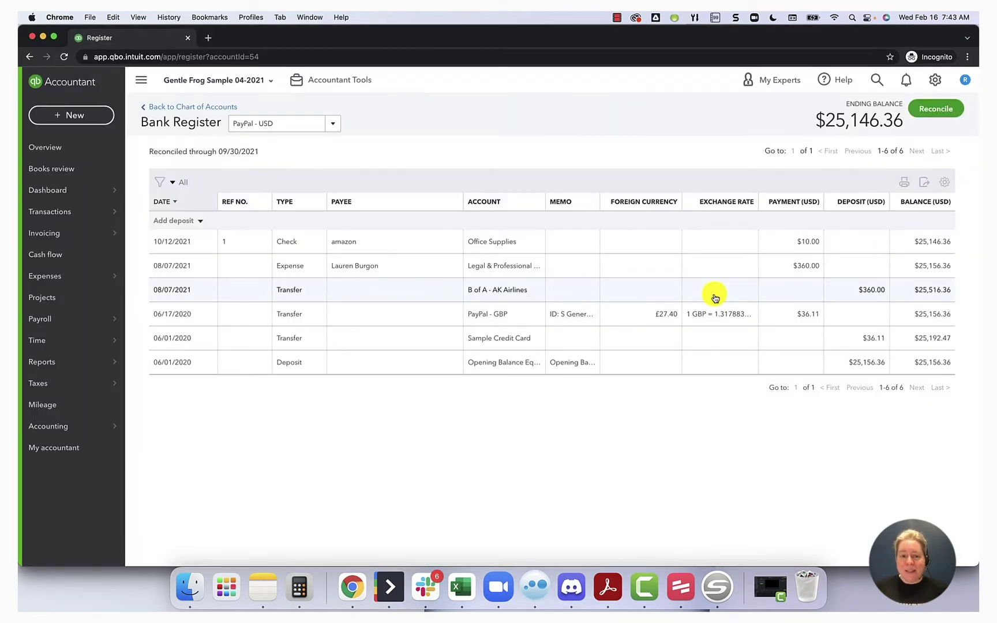
pyautogui.click(72, 117)
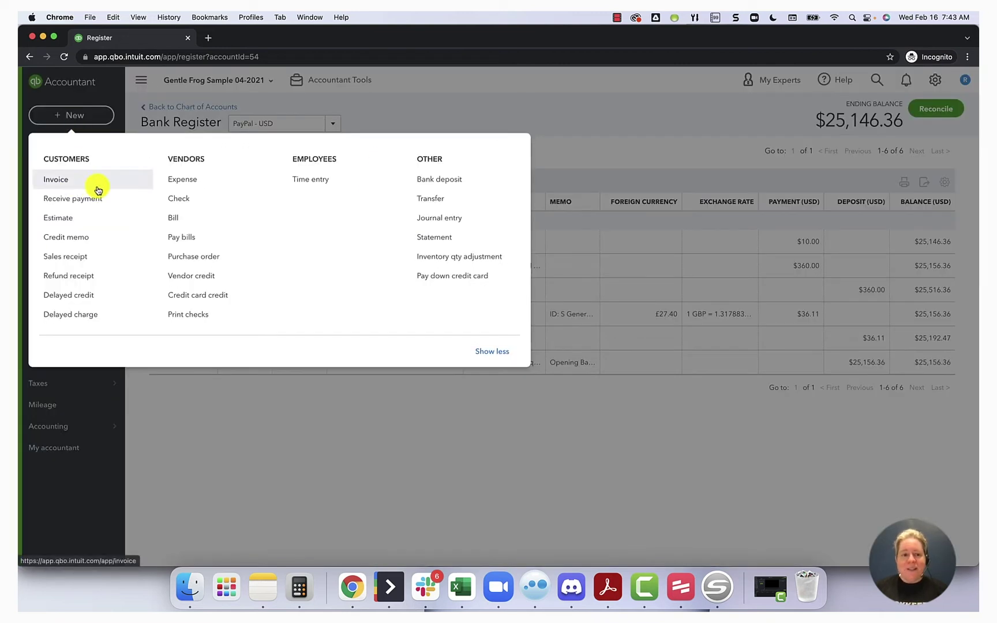
pyautogui.click(434, 200)
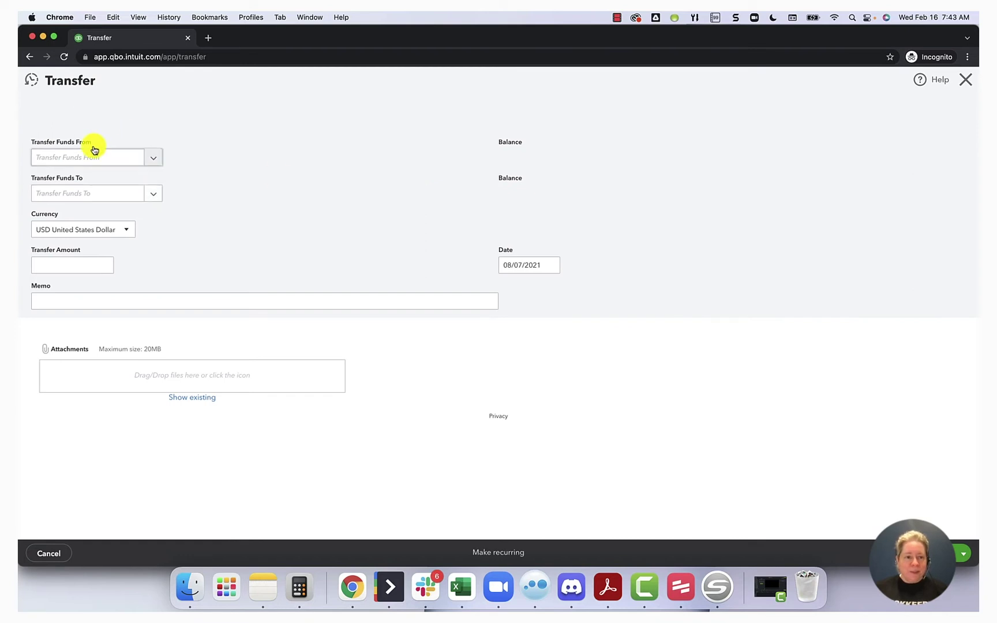
pyautogui.click(85, 157)
pyautogui.write('ak')
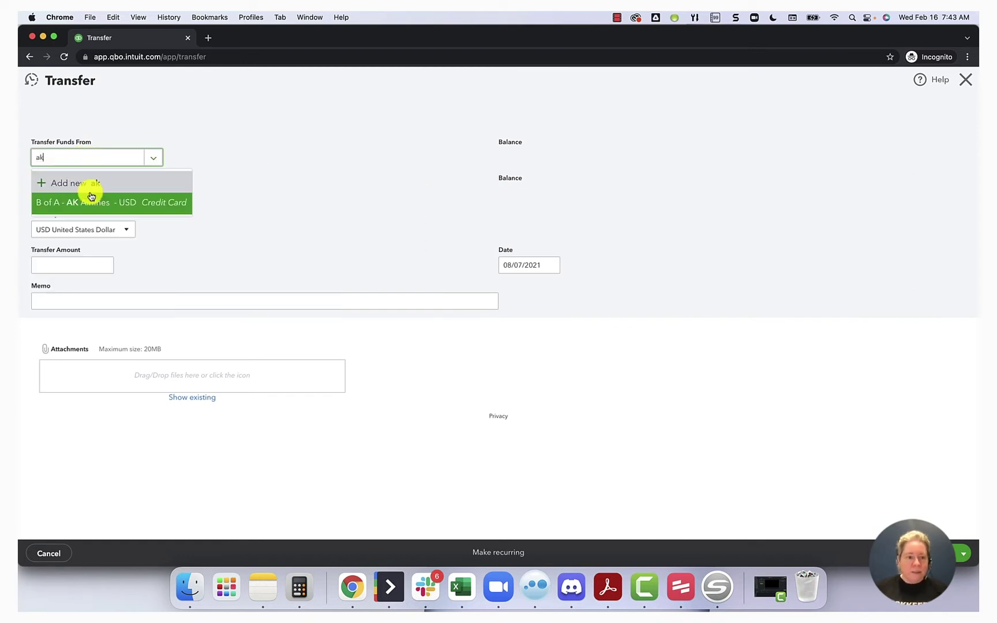
pyautogui.click(84, 201)
pyautogui.click(81, 196)
pyautogui.write('usd')
pyautogui.click(79, 238)
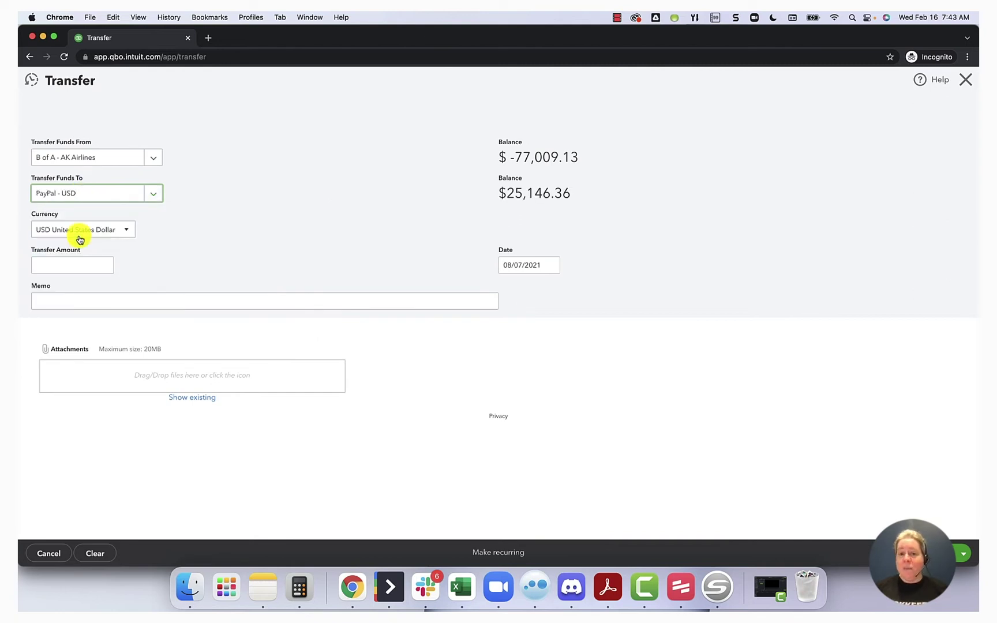
pyautogui.click(80, 239)
pyautogui.click(184, 233)
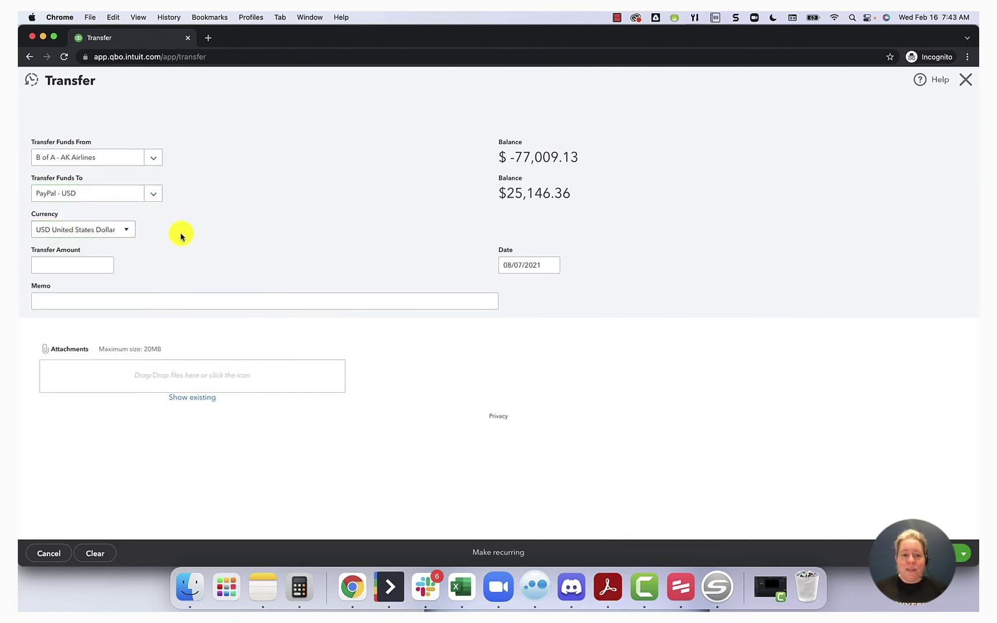
# Enter amount 49.62 and date 08/30/2021, then save the transfer.
pyautogui.click(80, 263)
pyautogui.press('super+Tab')
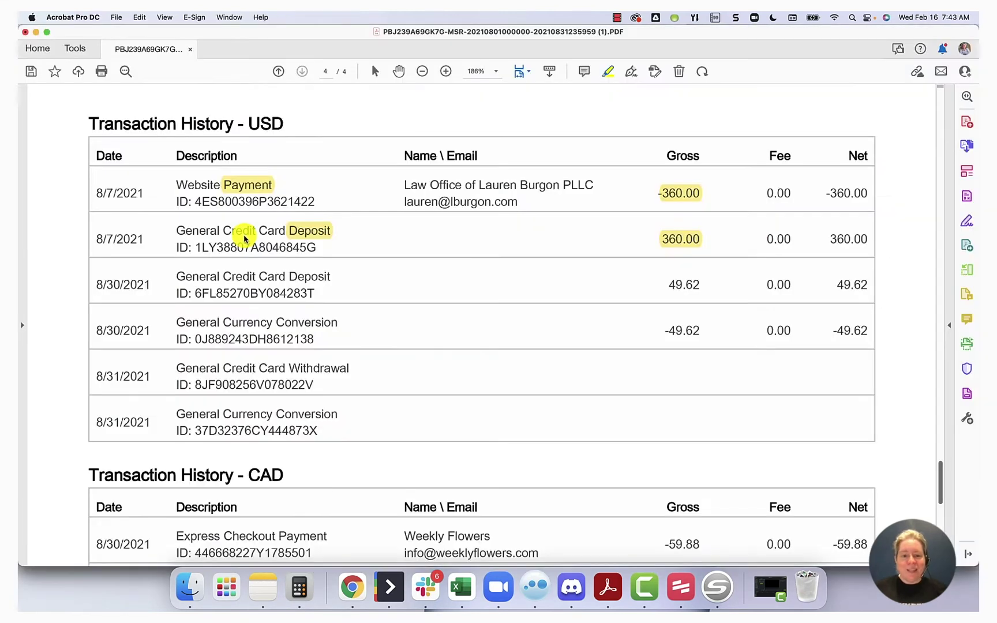
pyautogui.press('super+Tab')
pyautogui.write('4962')
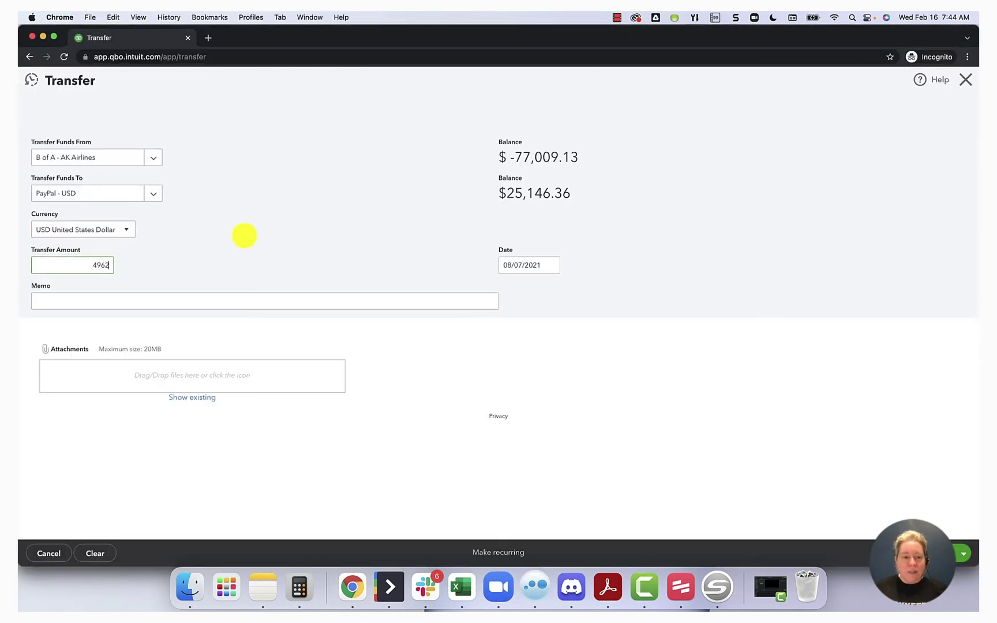
pyautogui.press('BackSpace')
pyautogui.press('BackSpace')
pyautogui.write('.62')
pyautogui.press('Tab')
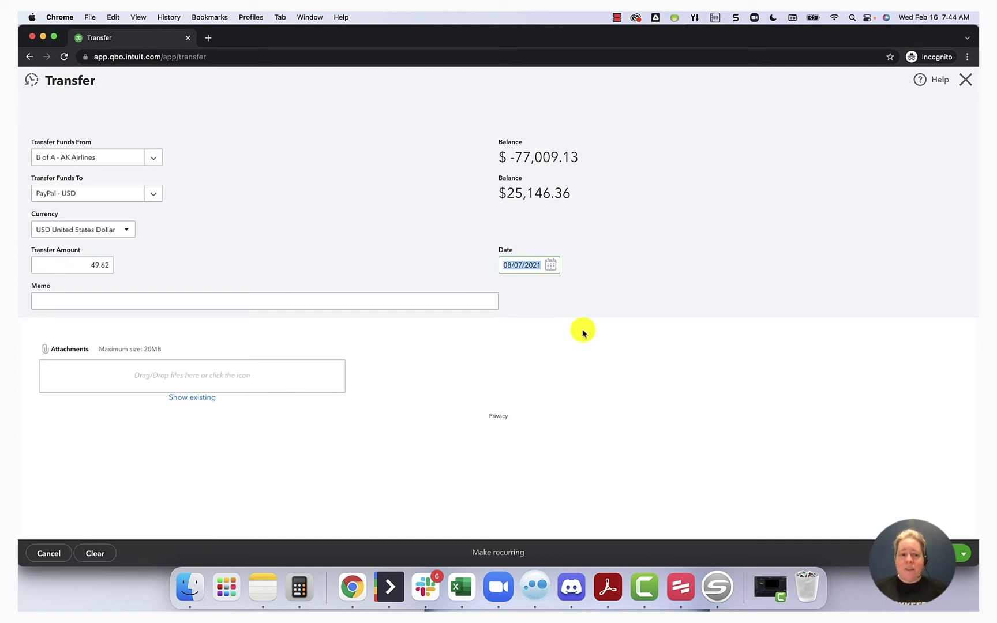
pyautogui.press('super+Tab')
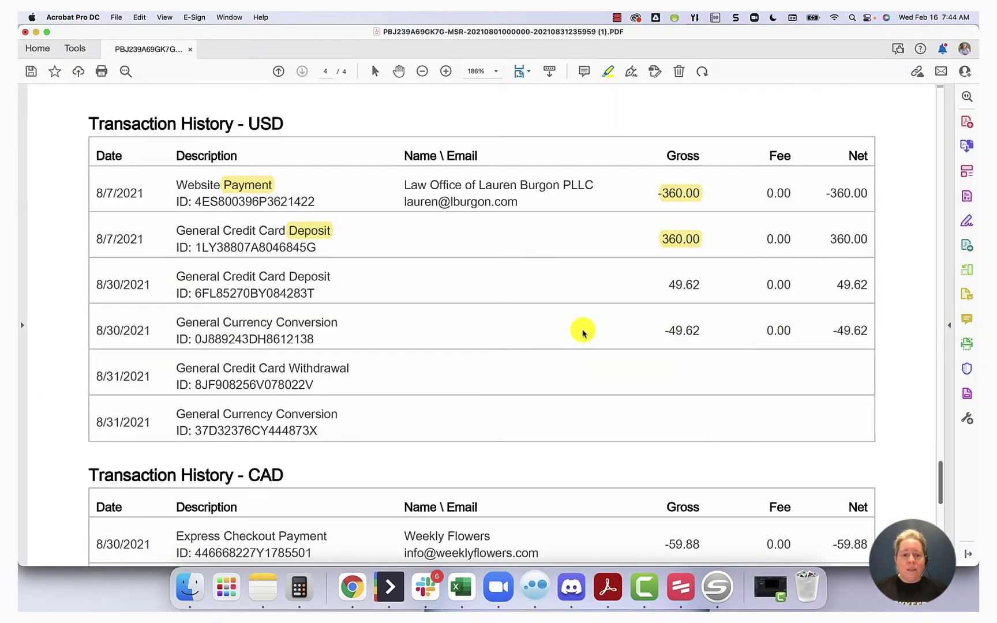
pyautogui.press('super+Tab')
pyautogui.write('08/30/202')
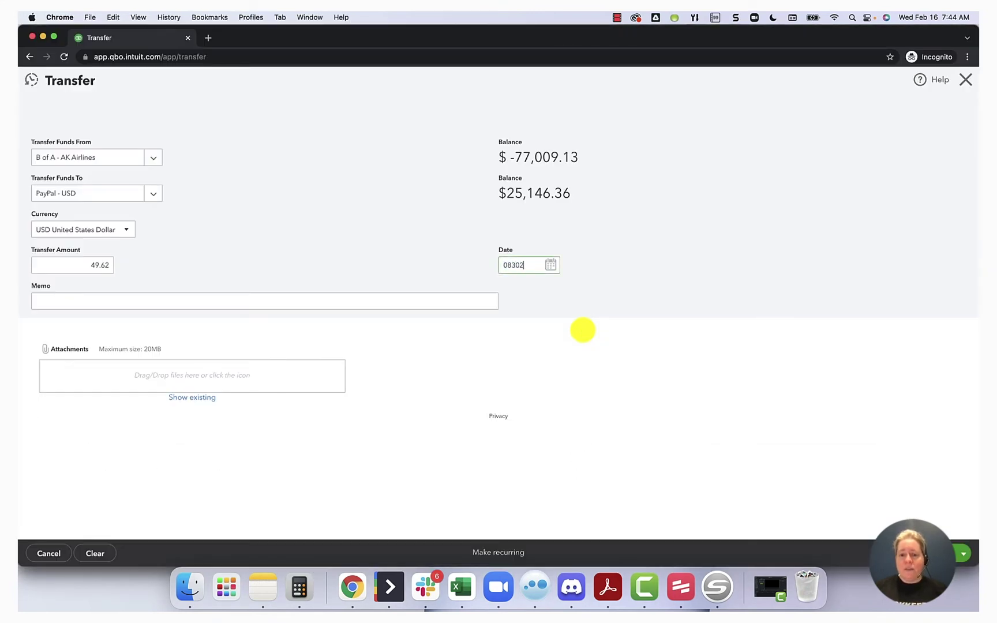
pyautogui.write('1')
pyautogui.press('Tab')
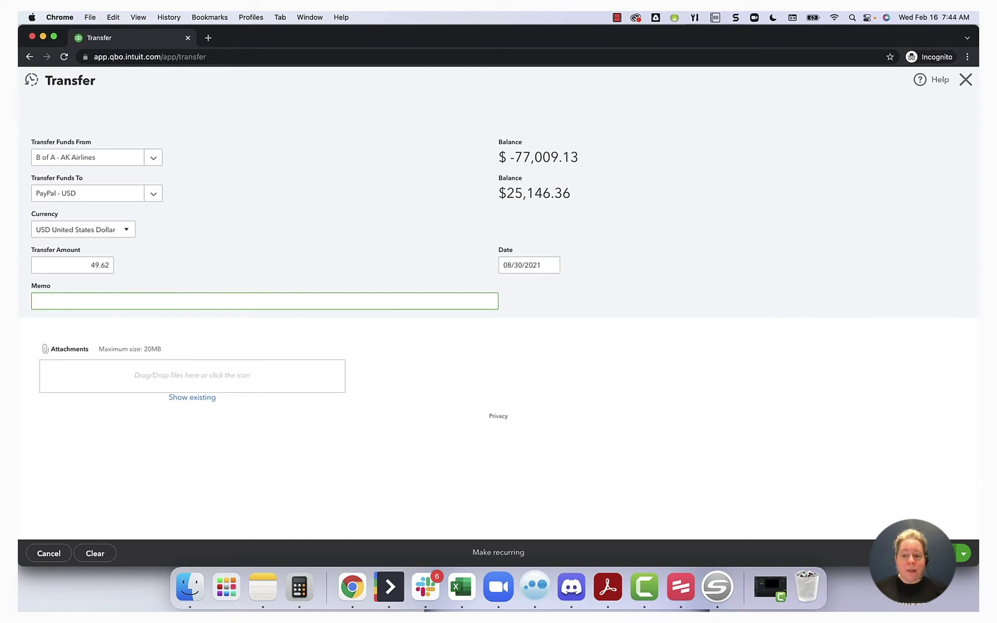
pyautogui.click(923, 553)
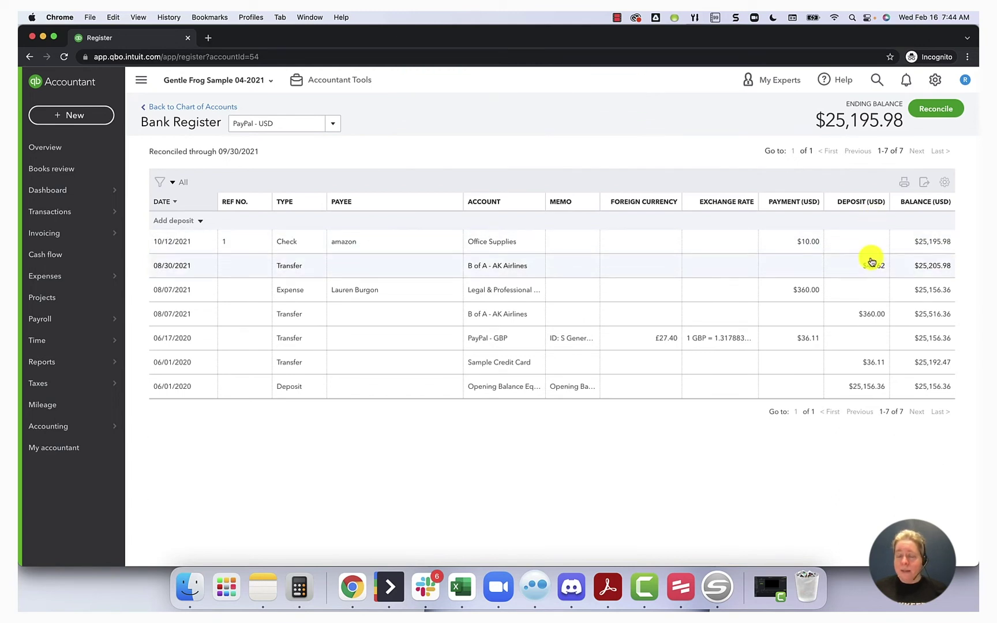
# Highlight the 49.62 amount and the Deposit label in the 8/30/2021 row.
pyautogui.press('super+Tab')
pyautogui.moveTo(699, 285); pyautogui.dragTo(664, 284)
pyautogui.moveTo(326, 272); pyautogui.dragTo(288, 277)
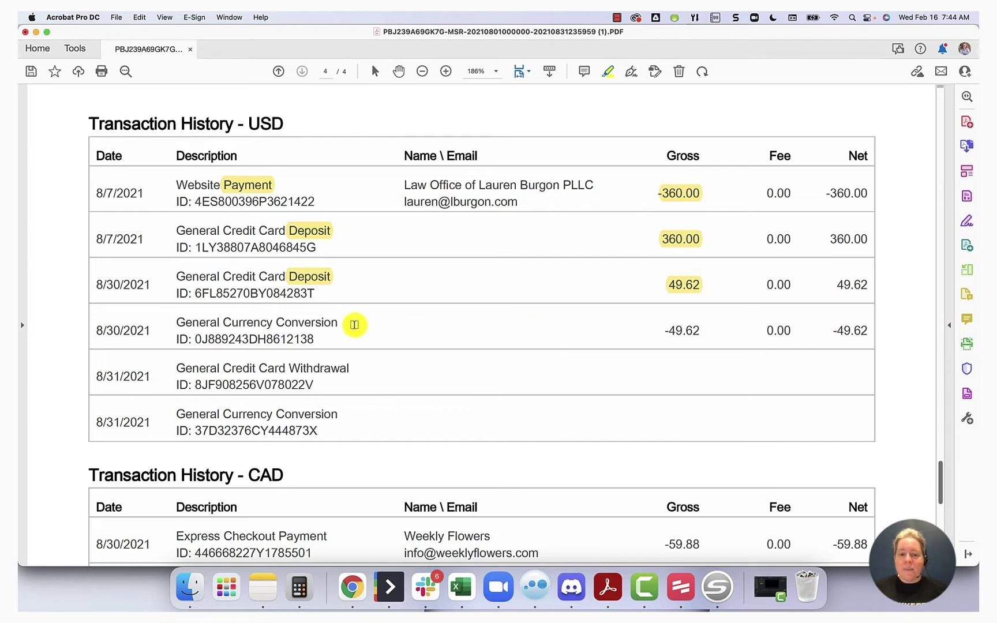
# Highlight the 8/30/2021 dates of the USD and CAD currency-conversion rows.
pyautogui.scroll(-2, 411, 315)
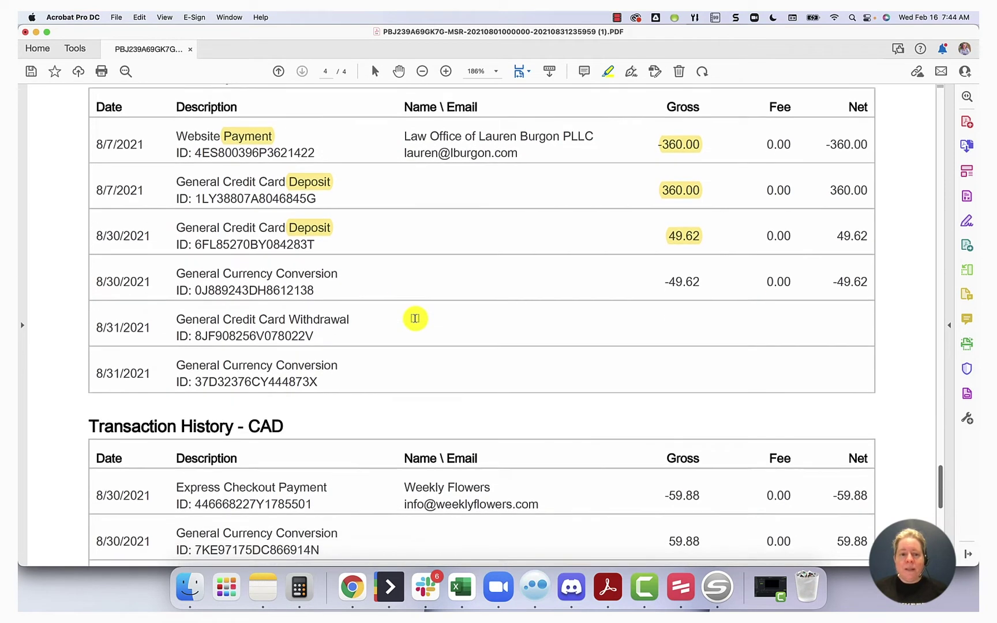
pyautogui.scroll(-2, 415, 318)
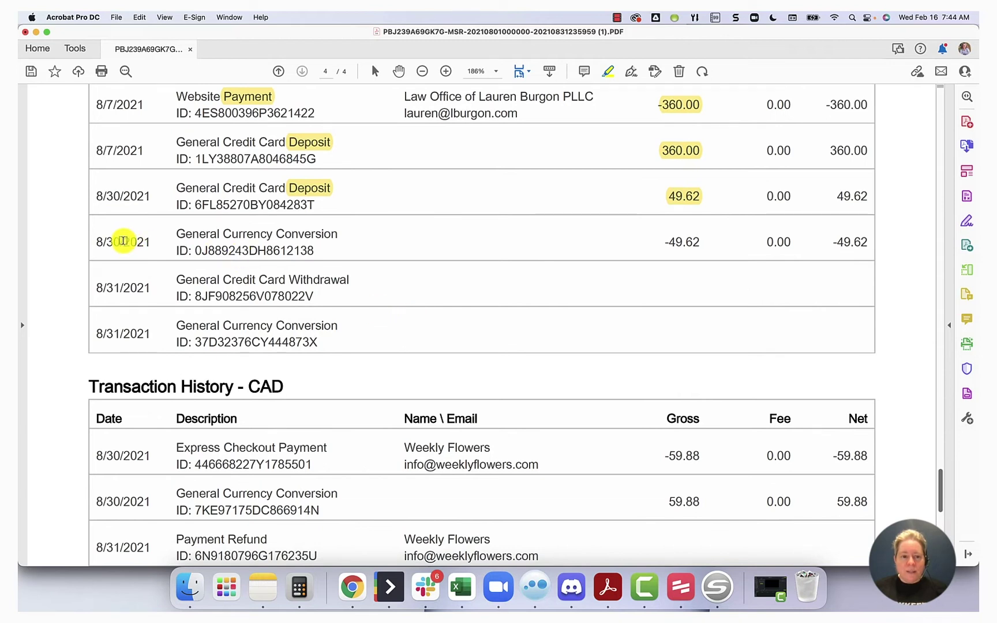
pyautogui.moveTo(123, 241)
pyautogui.mouseDown()
pyautogui.moveTo(138, 241)
pyautogui.moveTo(106, 241)
pyautogui.mouseUp()
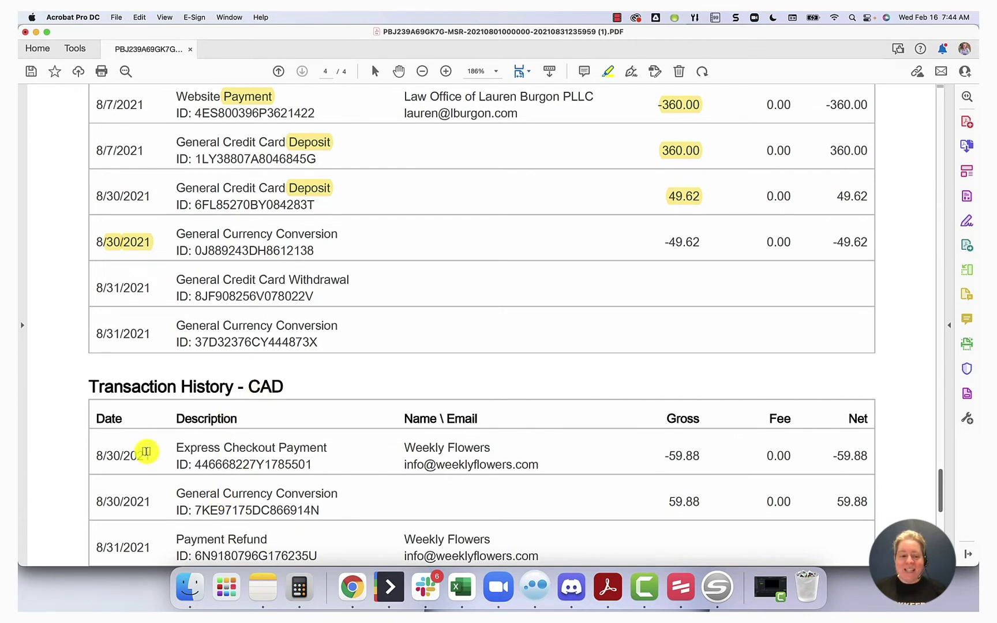
pyautogui.moveTo(113, 501); pyautogui.dragTo(215, 492)
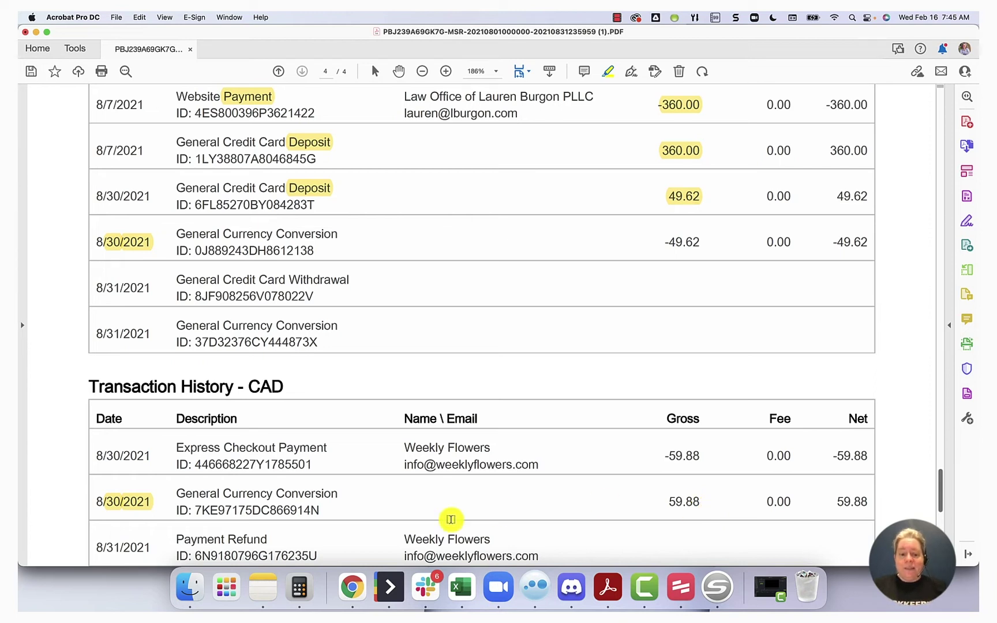
# Divide 49.62 by 59.88 in Calculator to get 0.828657314629259, then hide it.
pyautogui.click(299, 584)
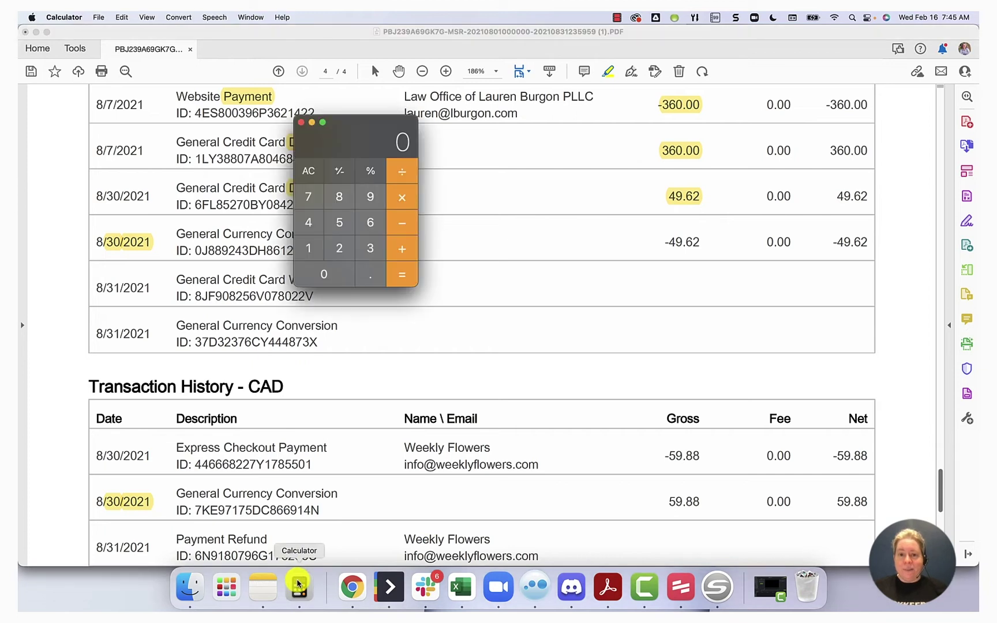
pyautogui.write('49.63')
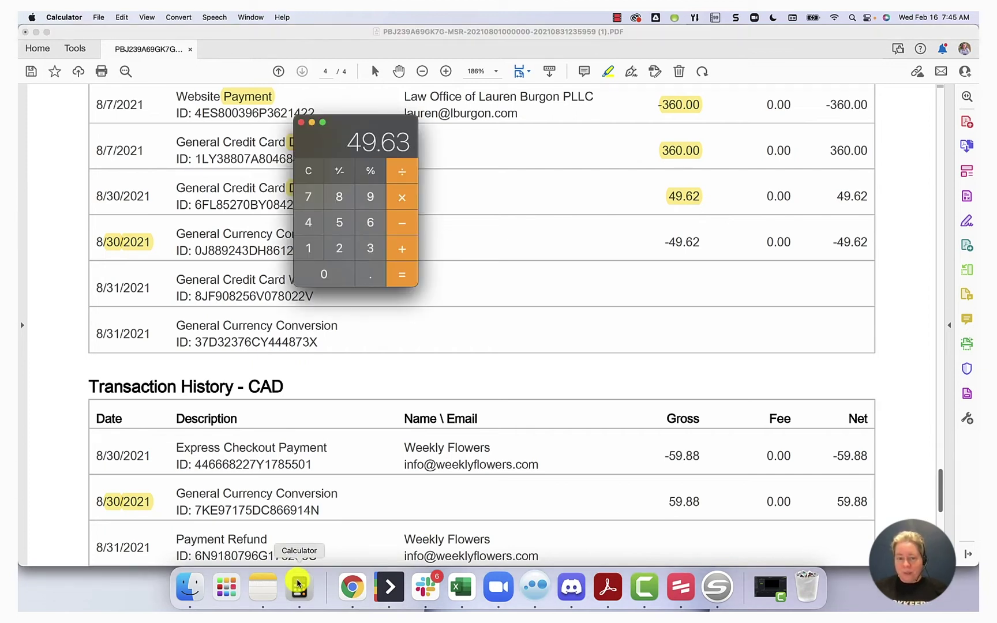
pyautogui.press('BackSpace')
pyautogui.press('BackSpace')
pyautogui.press('BackSpace')
pyautogui.press('BackSpace')
pyautogui.write('9.62')
pyautogui.press('/')
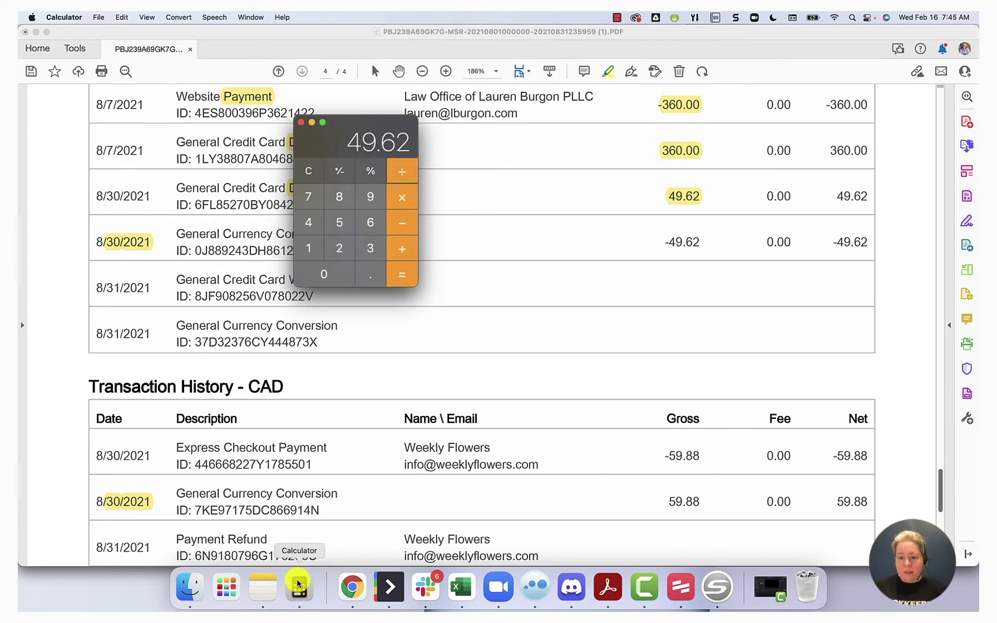
pyautogui.write('59.88')
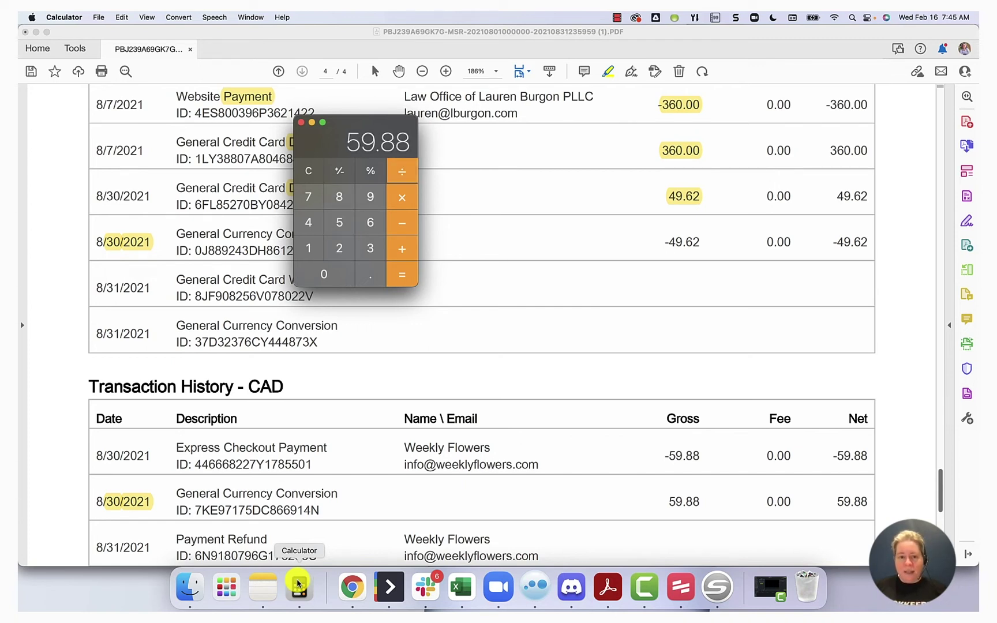
pyautogui.press('Return')
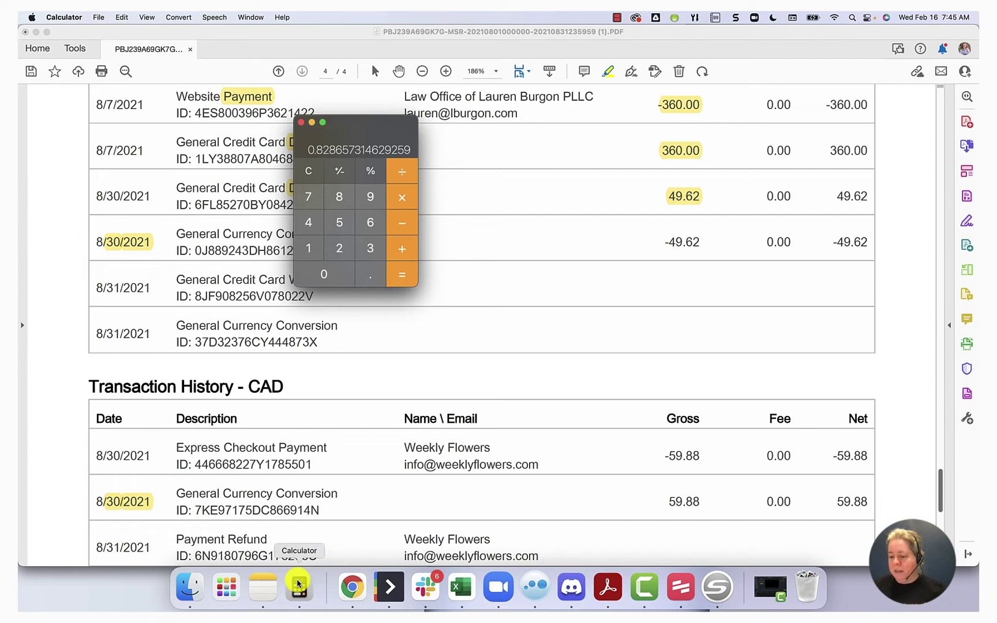
pyautogui.press('super+h')
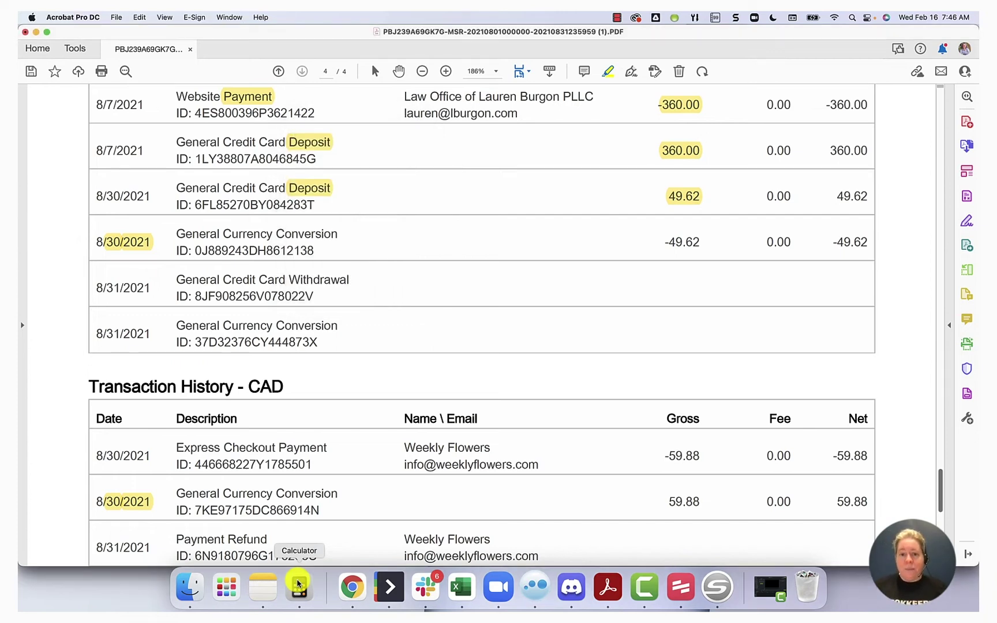
# Start a new transfer from PayPal - USD to PayPal - CAD.
pyautogui.press('super+Tab')
pyautogui.press('super+Tab')
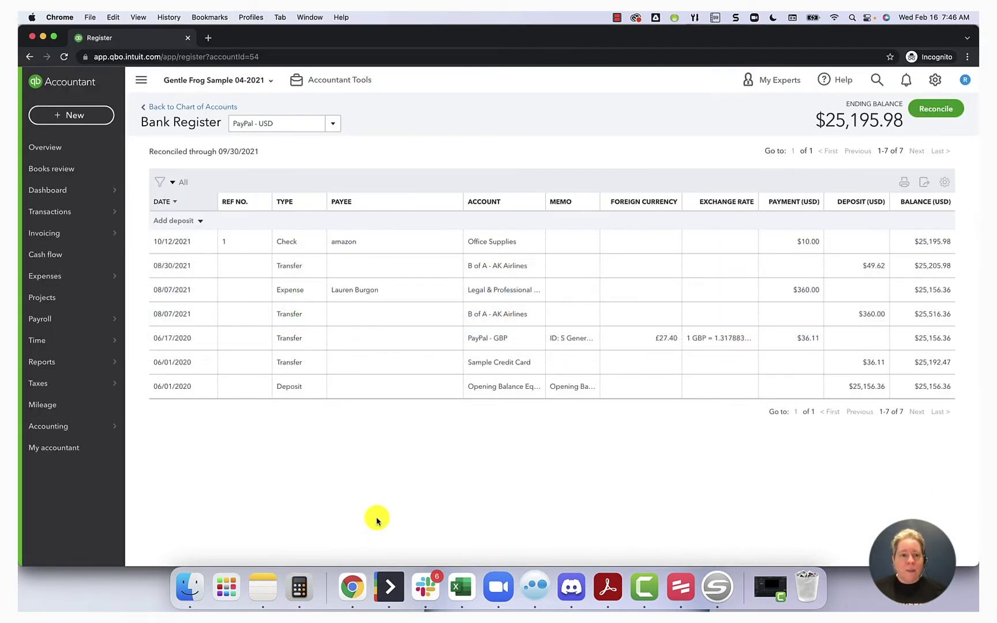
pyautogui.click(89, 116)
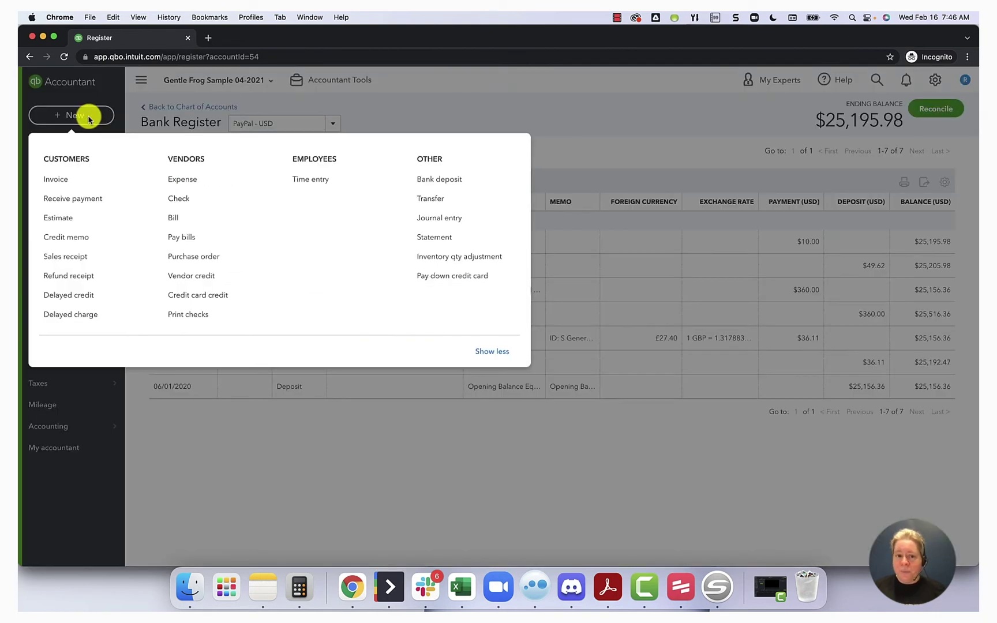
pyautogui.click(441, 203)
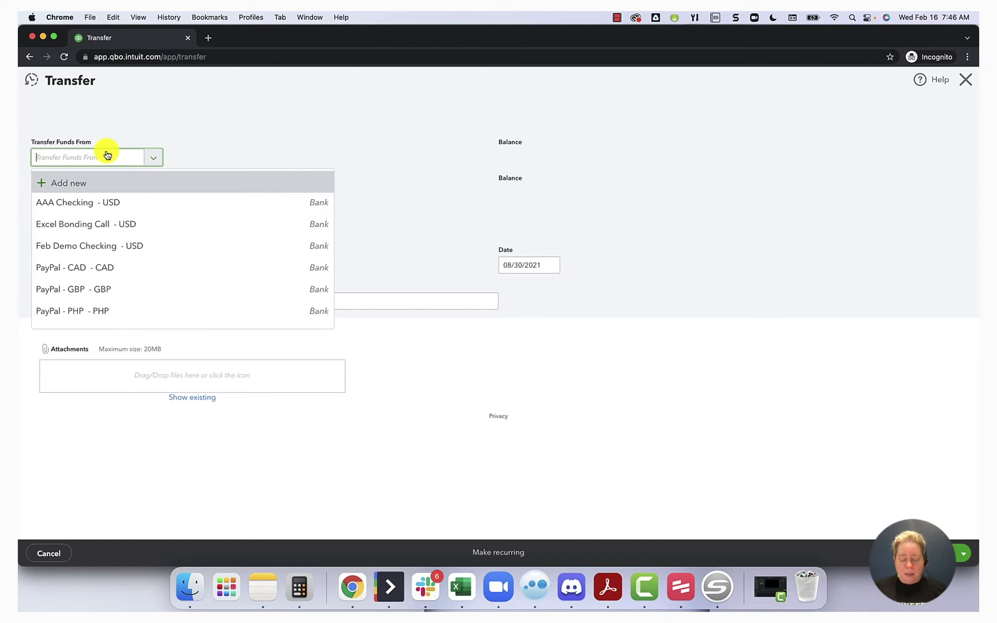
pyautogui.write('usd')
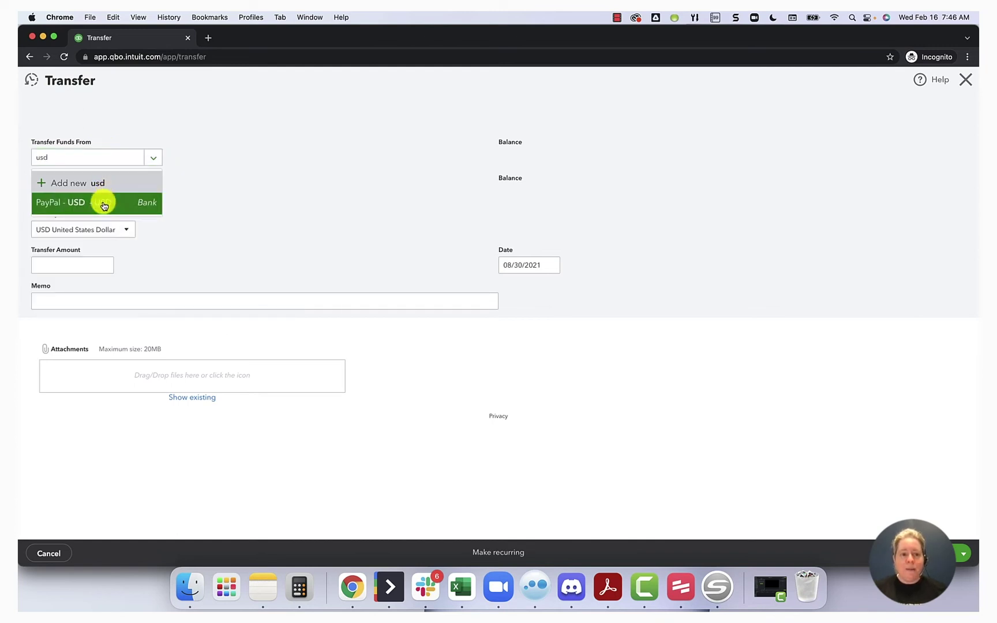
pyautogui.click(104, 203)
pyautogui.click(101, 195)
pyautogui.write('cad')
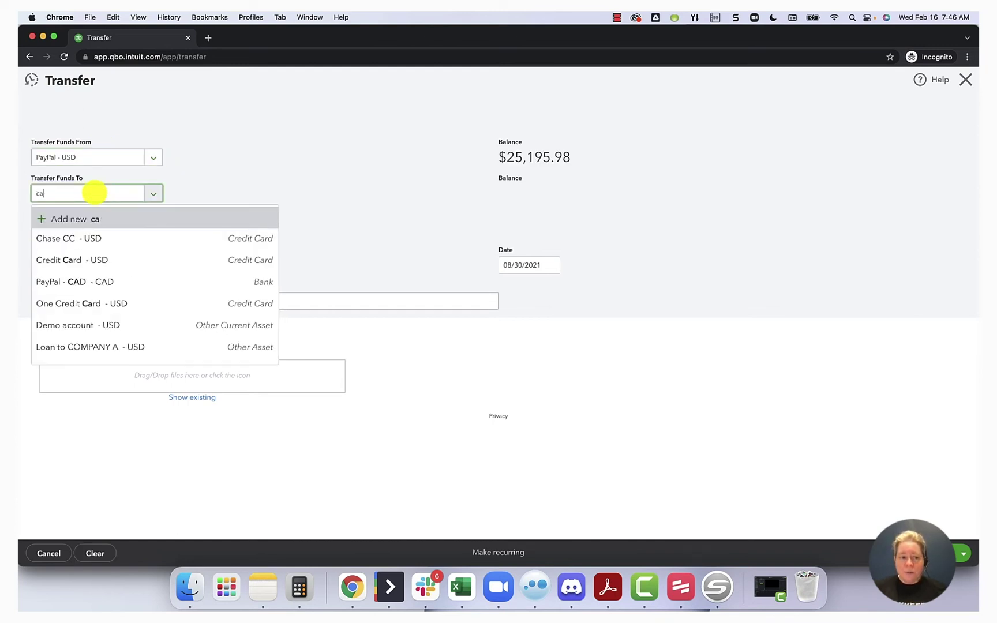
pyautogui.click(86, 237)
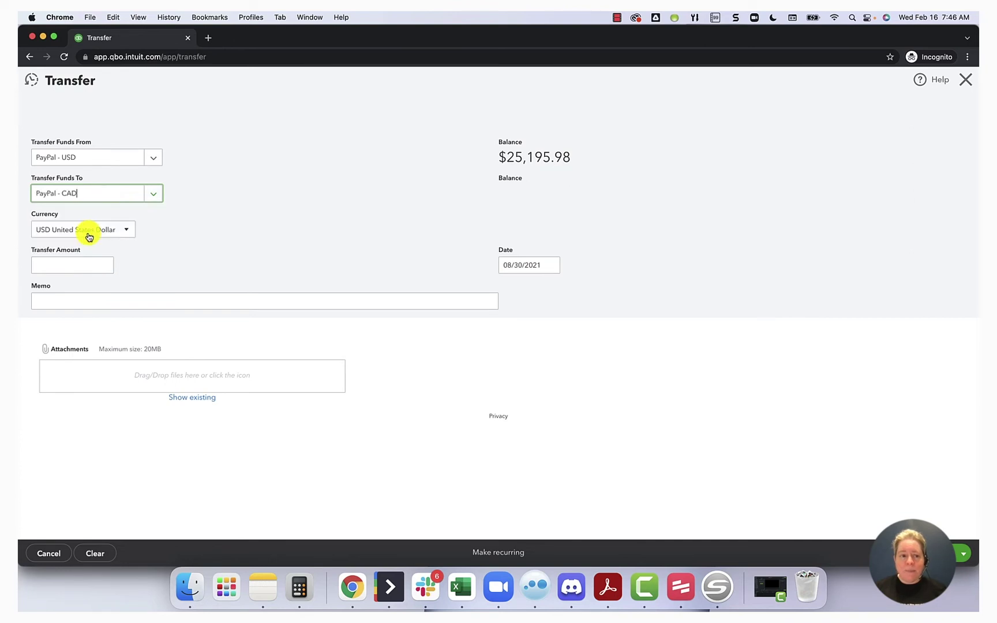
# Set the exchange rate to 0.82865 and the amount to 59.88 CAD, then save.
pyautogui.click(188, 237)
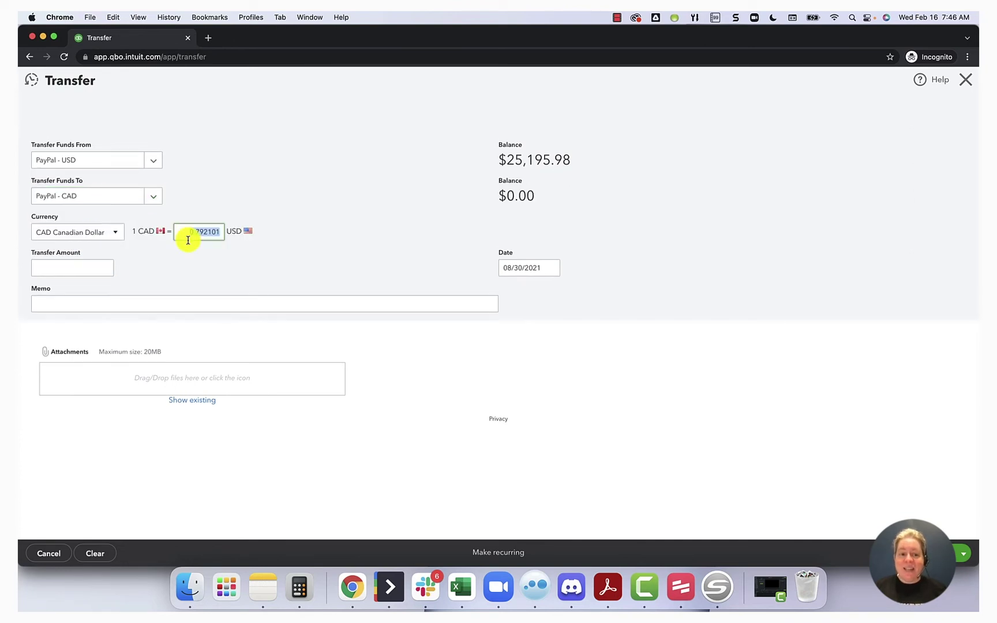
pyautogui.press('BackSpace')
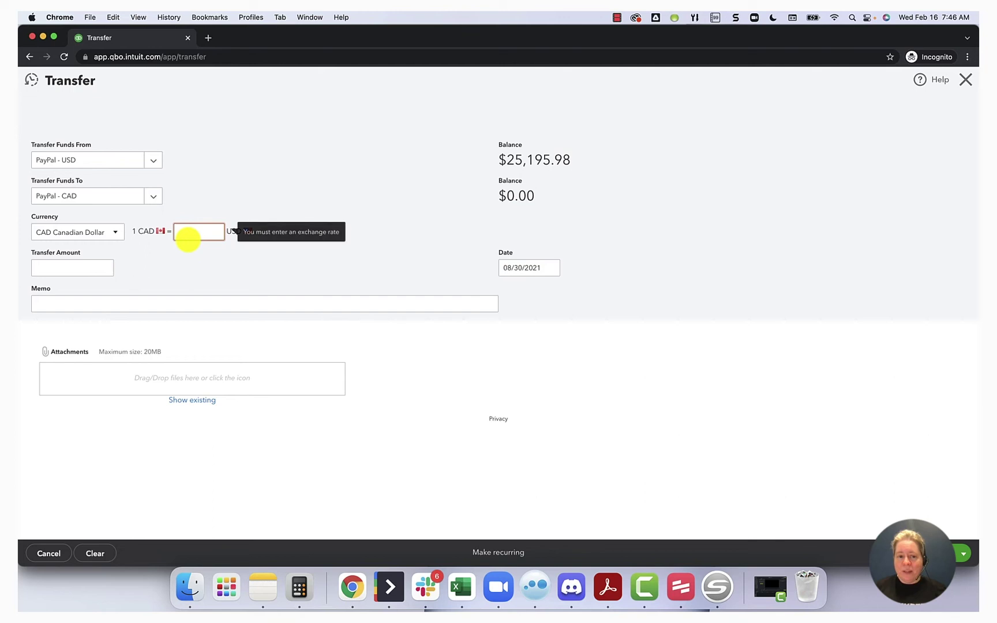
pyautogui.write('.82865')
pyautogui.press('Tab')
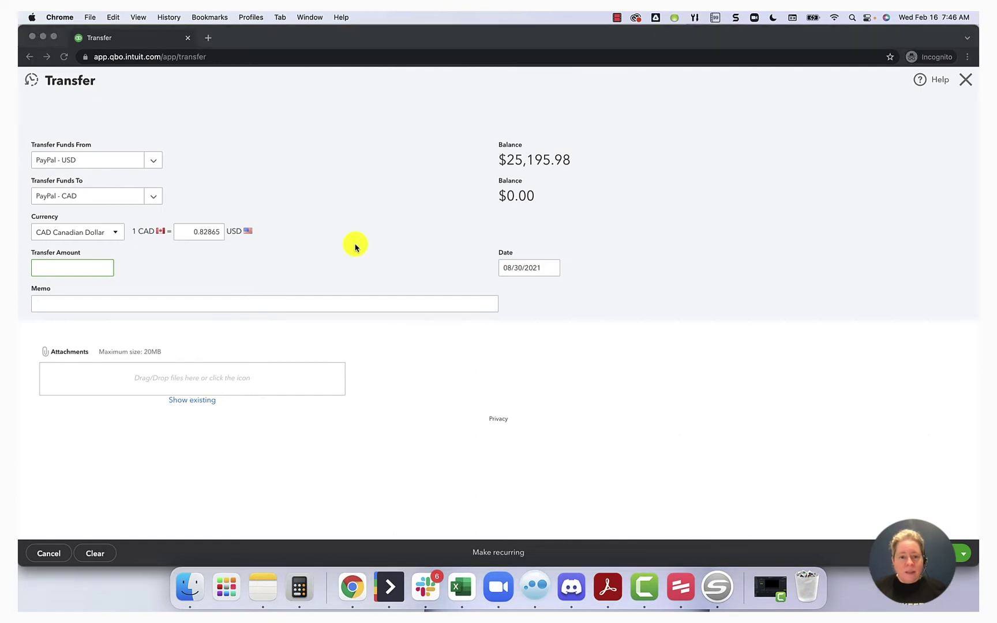
pyautogui.press('super+Tab')
pyautogui.press('super+Tab')
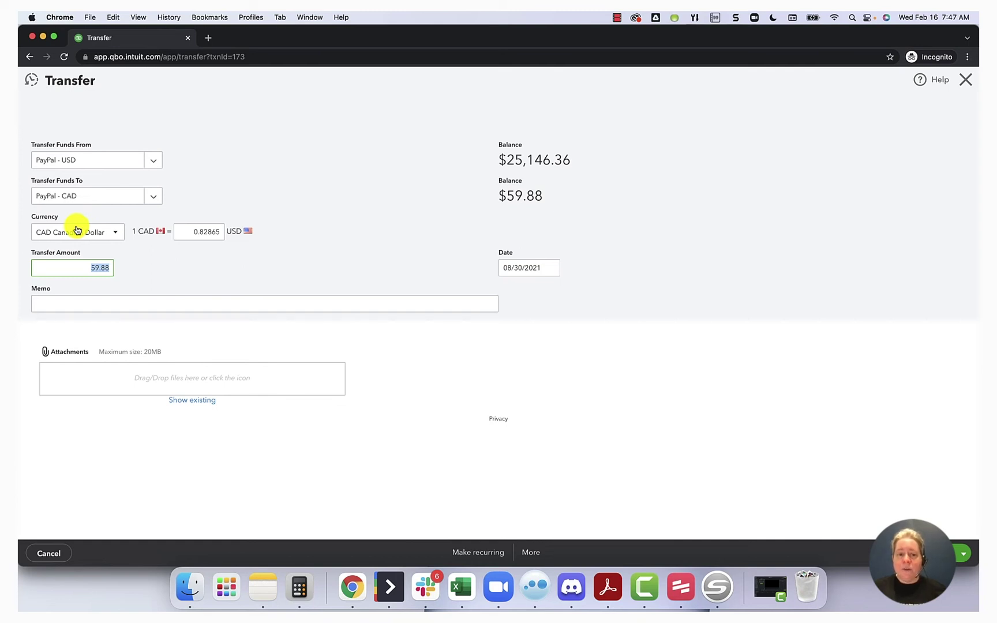
pyautogui.click(64, 267)
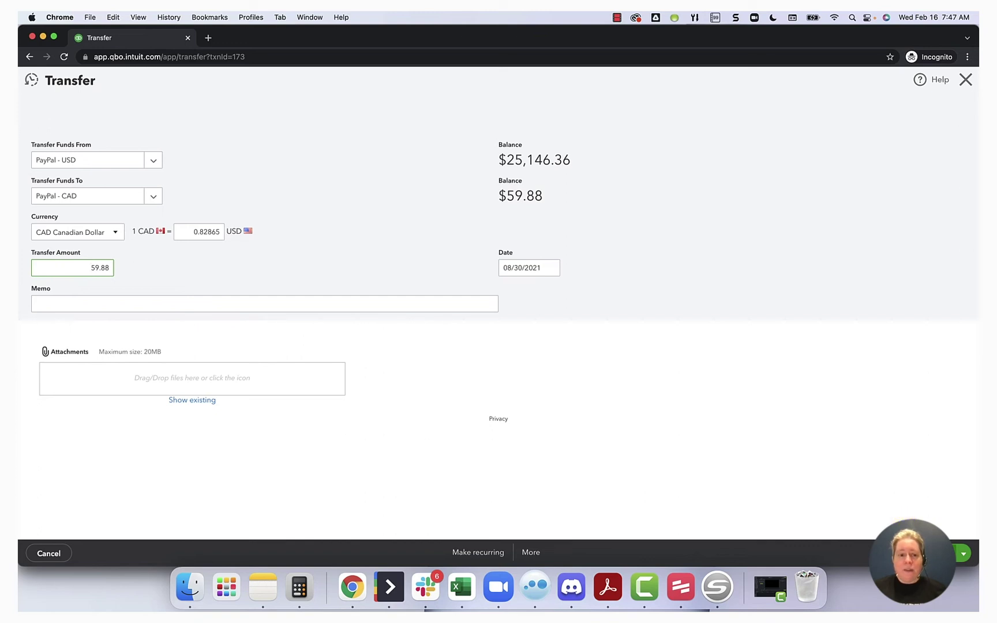
pyautogui.click(923, 553)
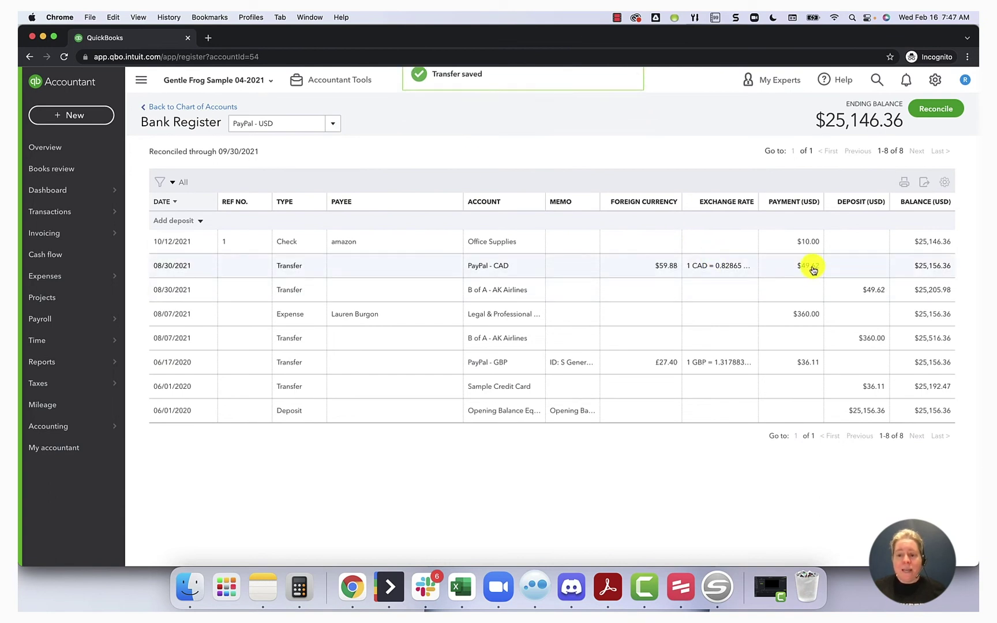
pyautogui.press('super+Tab')
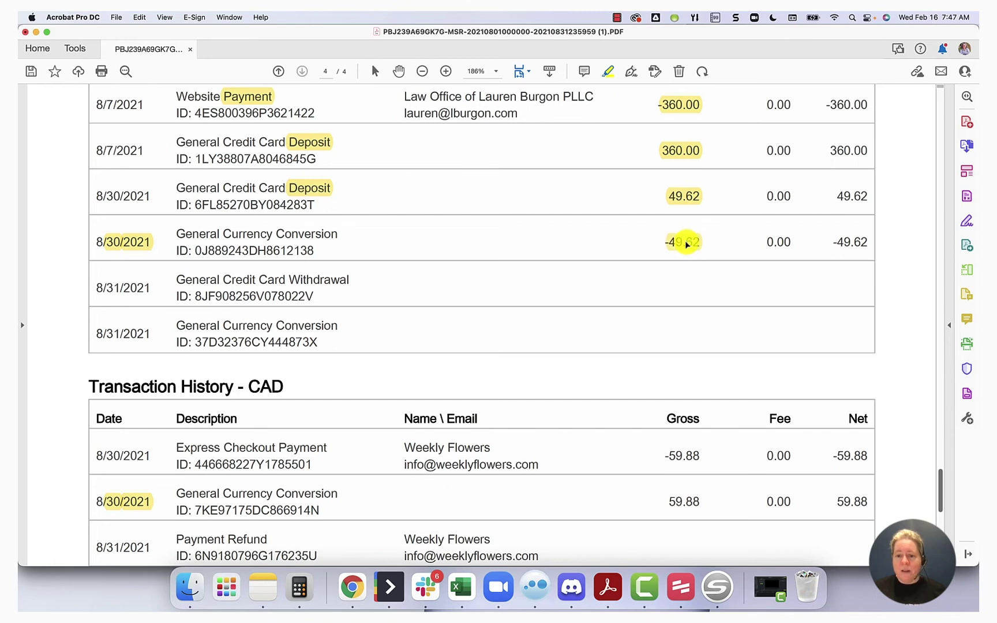
pyautogui.press('super+Tab')
# Switch the bank register to the PayPal - CAD account.
pyautogui.click(319, 130)
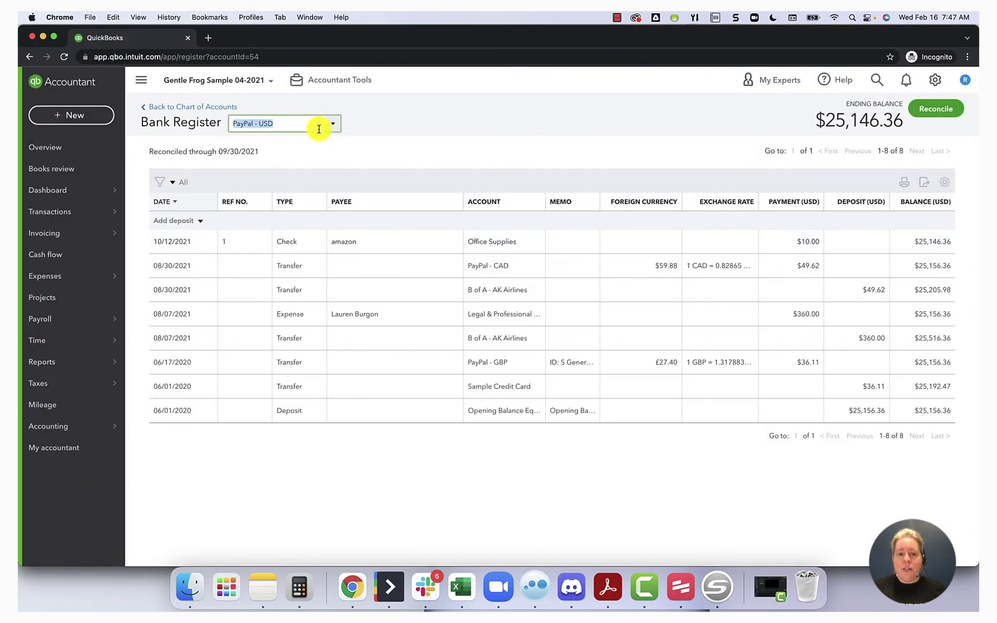
pyautogui.click(334, 124)
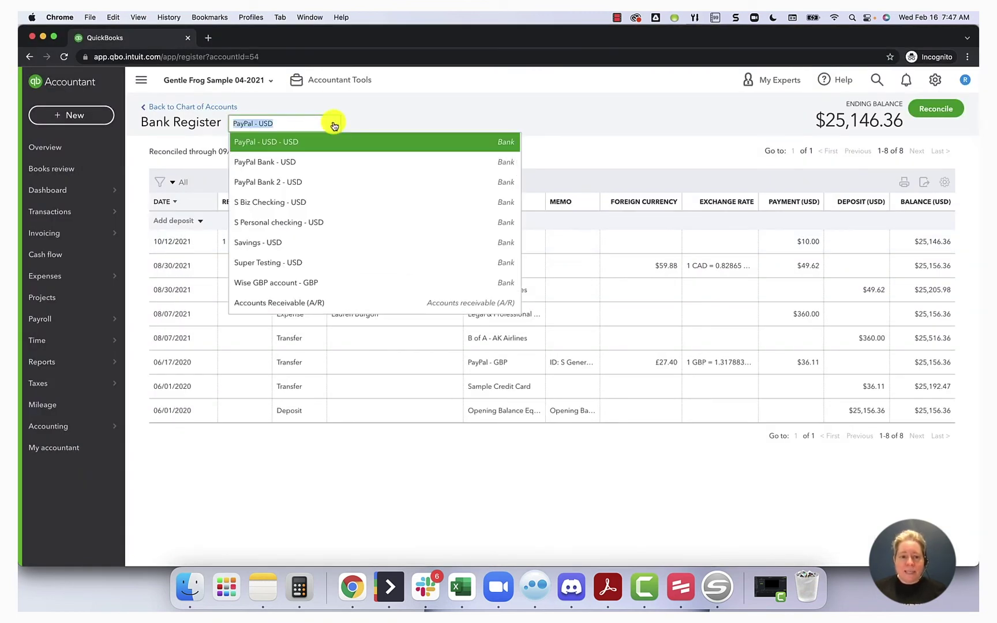
pyautogui.write('cad')
pyautogui.click(288, 144)
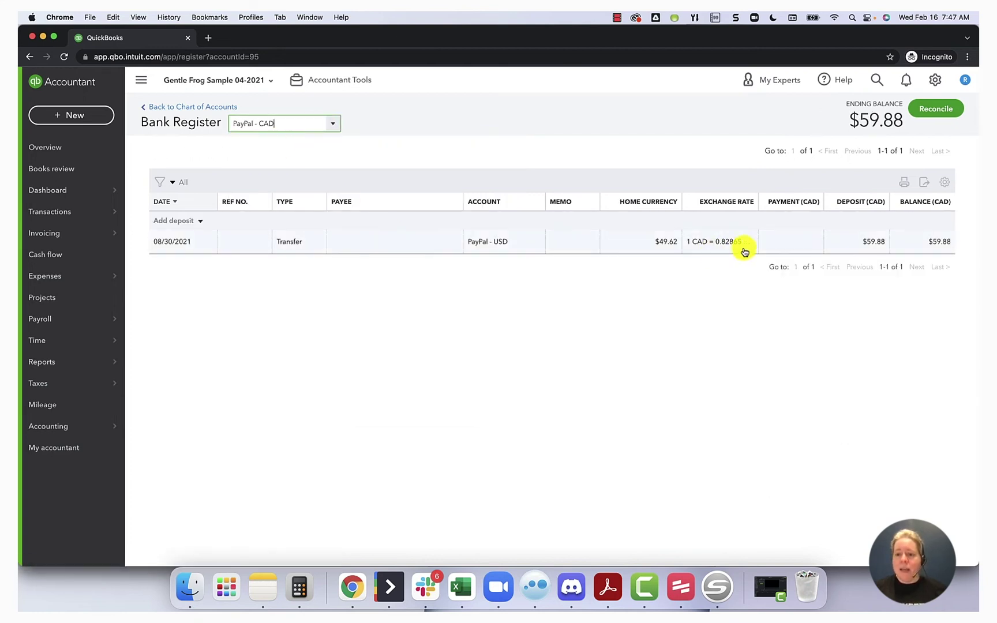
pyautogui.press('super+Tab')
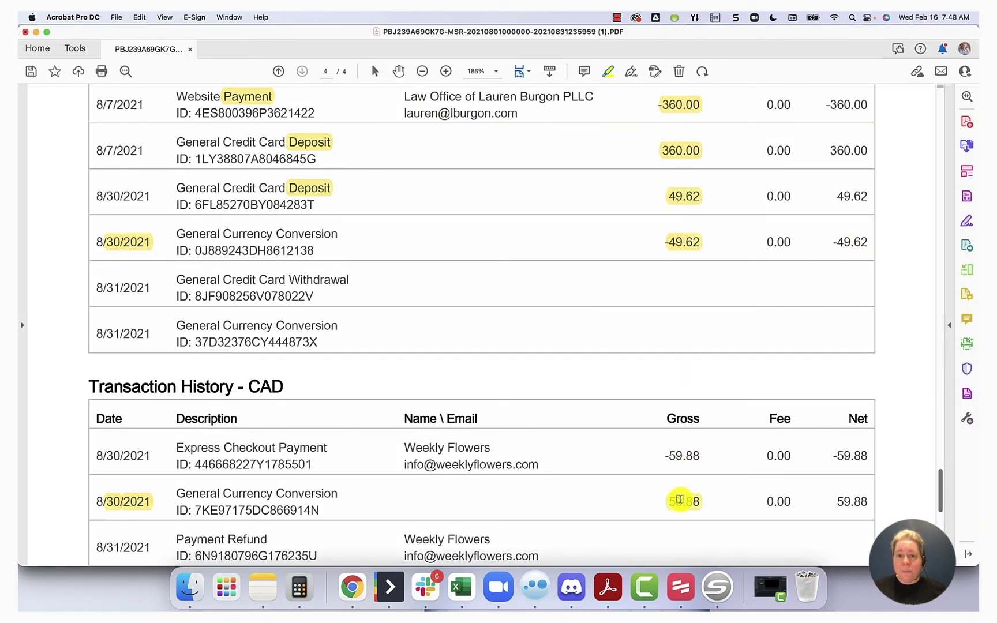
pyautogui.press('super+Tab')
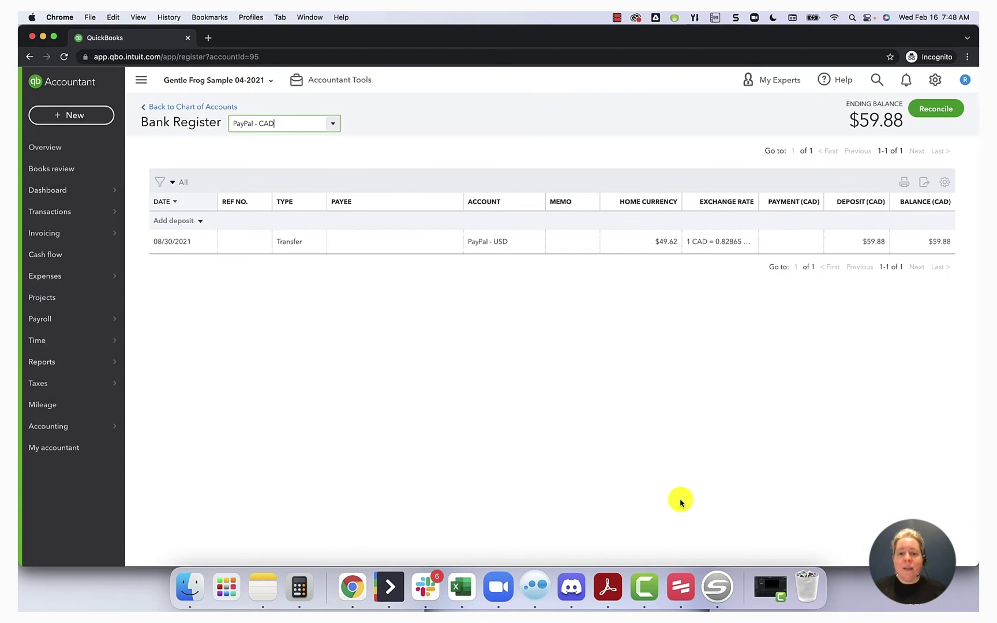
# Open the 08/30/2021 transfer row and select its 49.62 home currency amount.
pyautogui.click(624, 246)
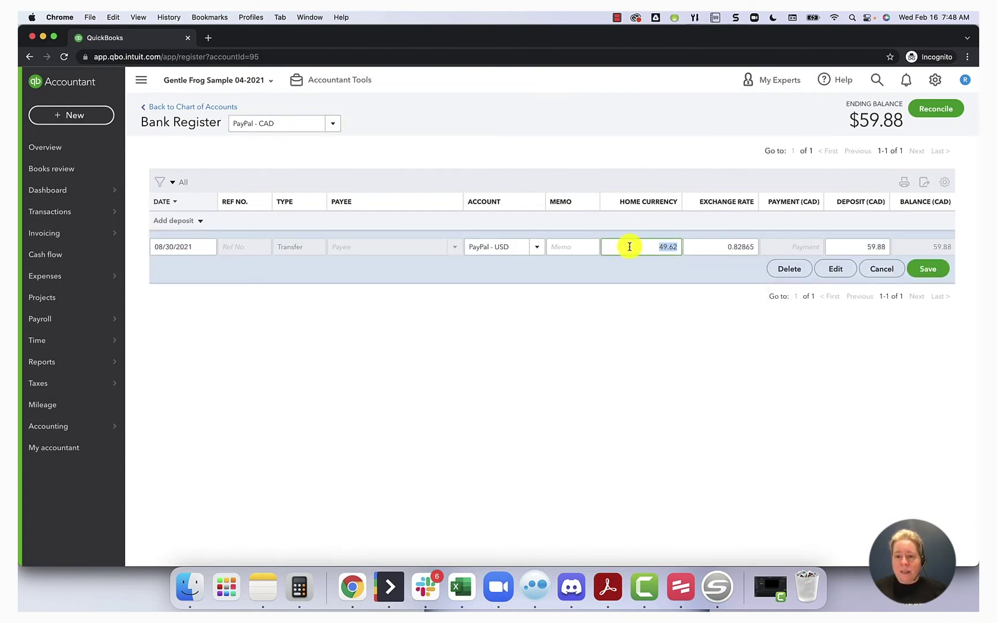
pyautogui.moveTo(629, 247); pyautogui.dragTo(661, 249)
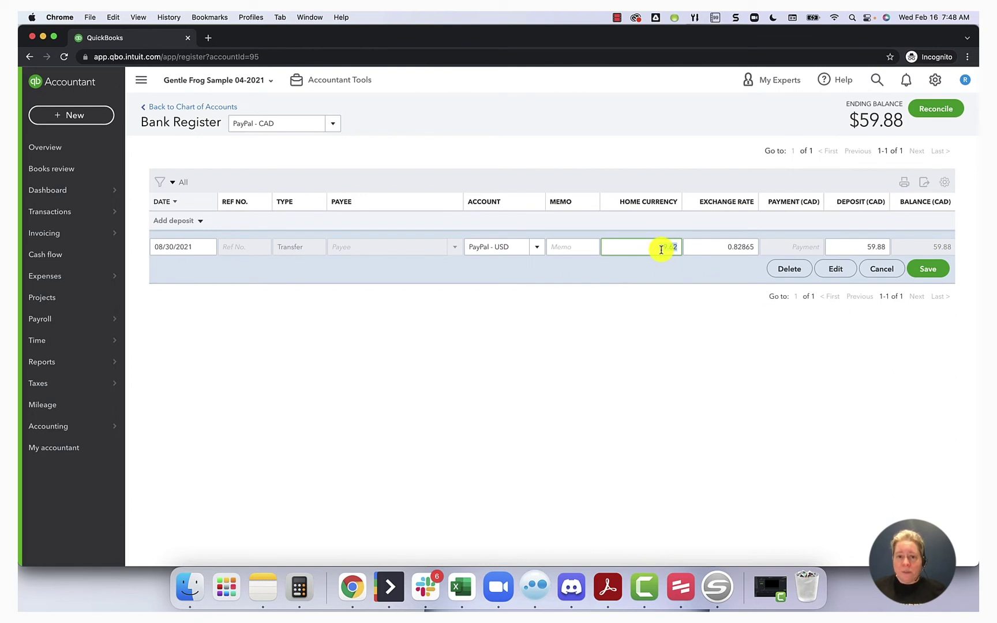
pyautogui.moveTo(661, 249); pyautogui.dragTo(705, 251)
pyautogui.click(706, 251)
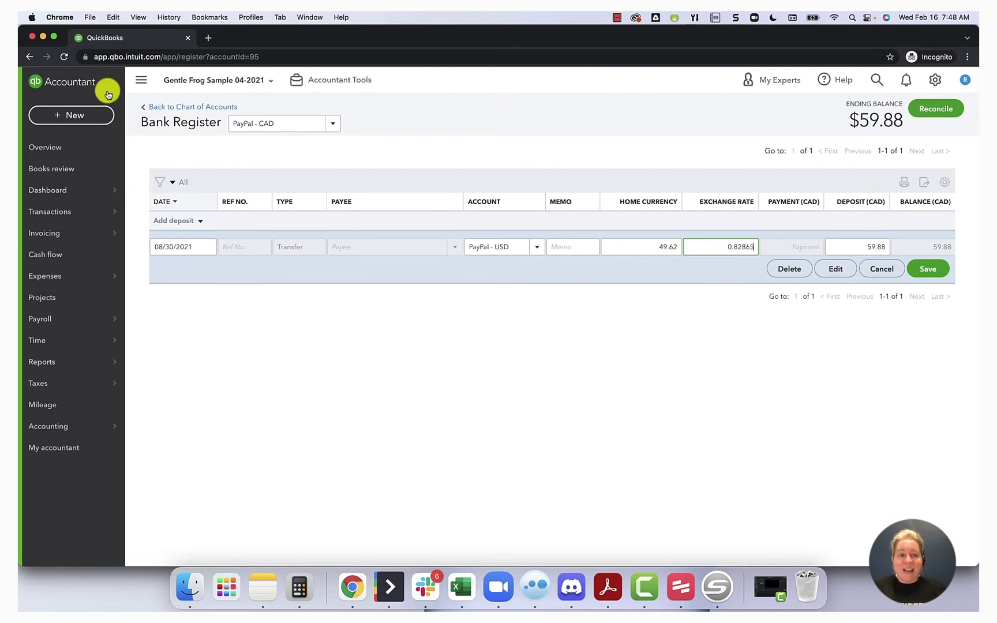
# Create a new expense with Weekly Flowers as payee, added as a new CAD vendor.
pyautogui.click(73, 117)
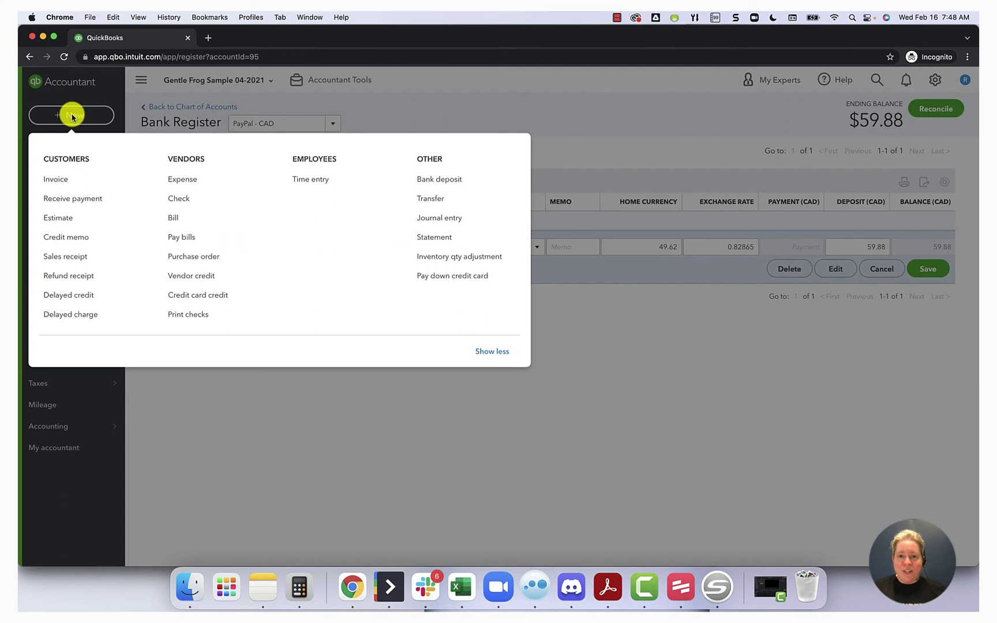
pyautogui.click(195, 180)
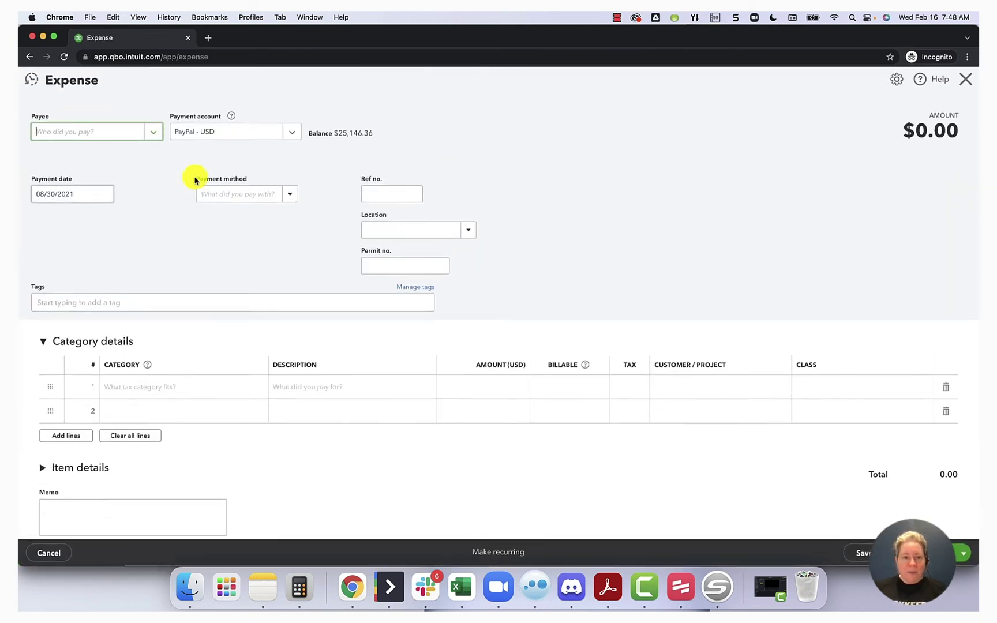
pyautogui.press('super+Tab')
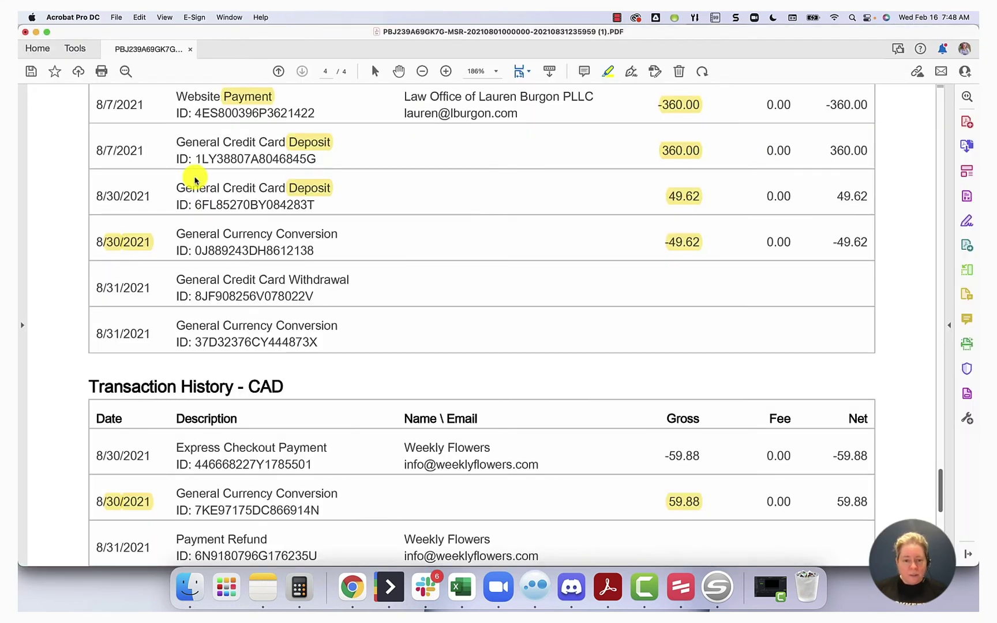
pyautogui.press('super+Tab')
pyautogui.write('Weel;u f;')
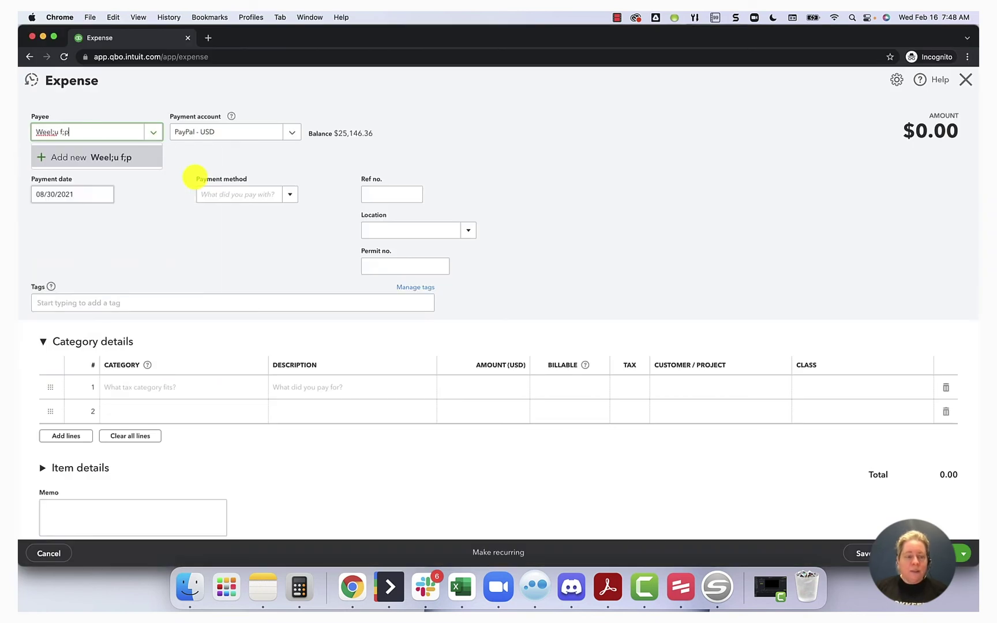
pyautogui.press('BackSpace')
pyautogui.press('BackSpace')
pyautogui.press('BackSpace')
pyautogui.press('BackSpace')
pyautogui.press('BackSpace')
pyautogui.write('ly')
pyautogui.press('BackSpace')
pyautogui.press('BackSpace')
pyautogui.press('BackSpace')
pyautogui.write('kly Flowers')
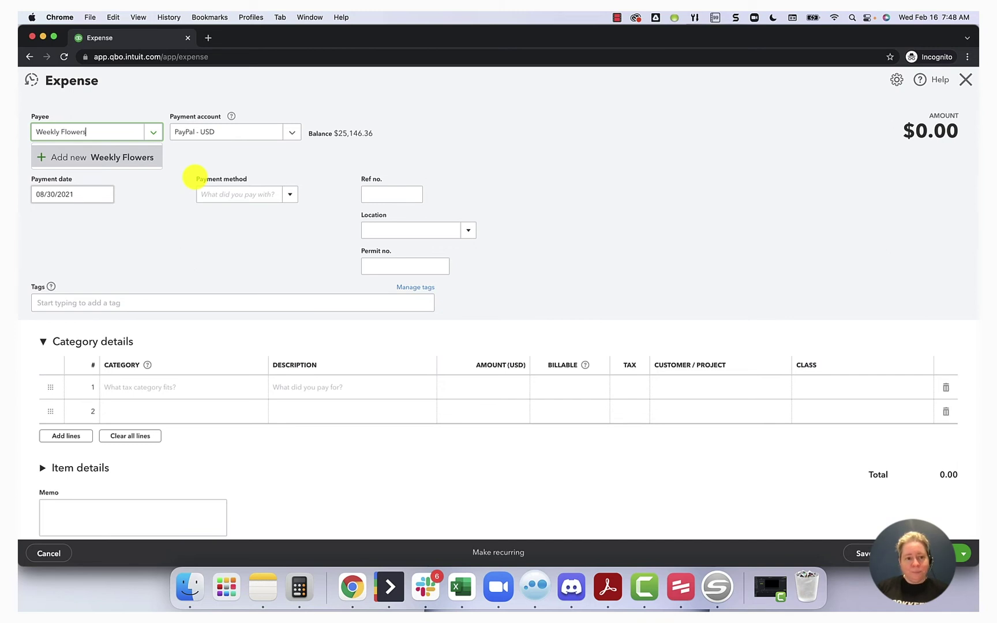
pyautogui.press('Return')
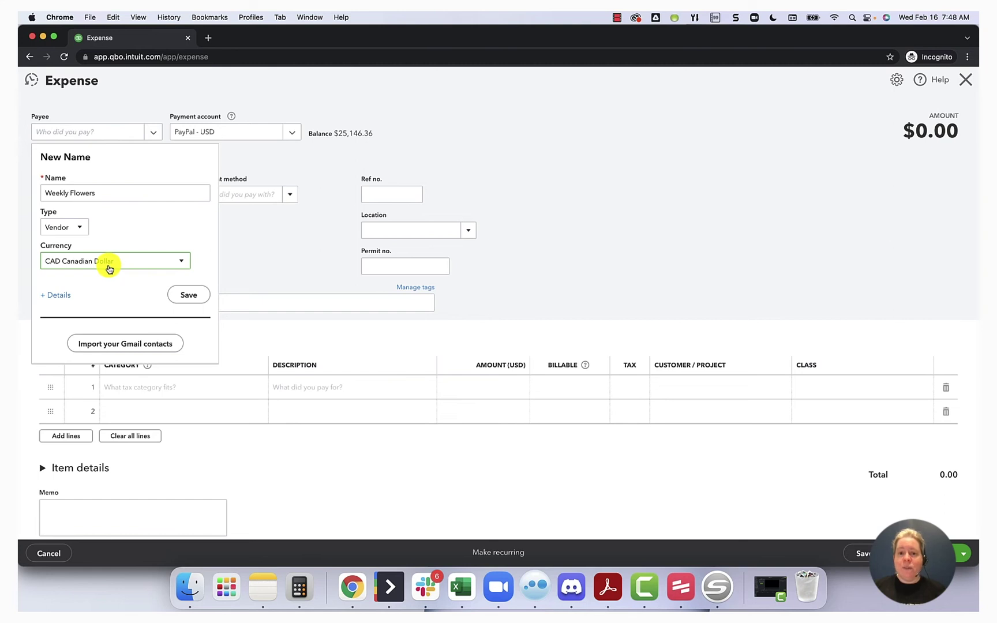
pyautogui.click(185, 300)
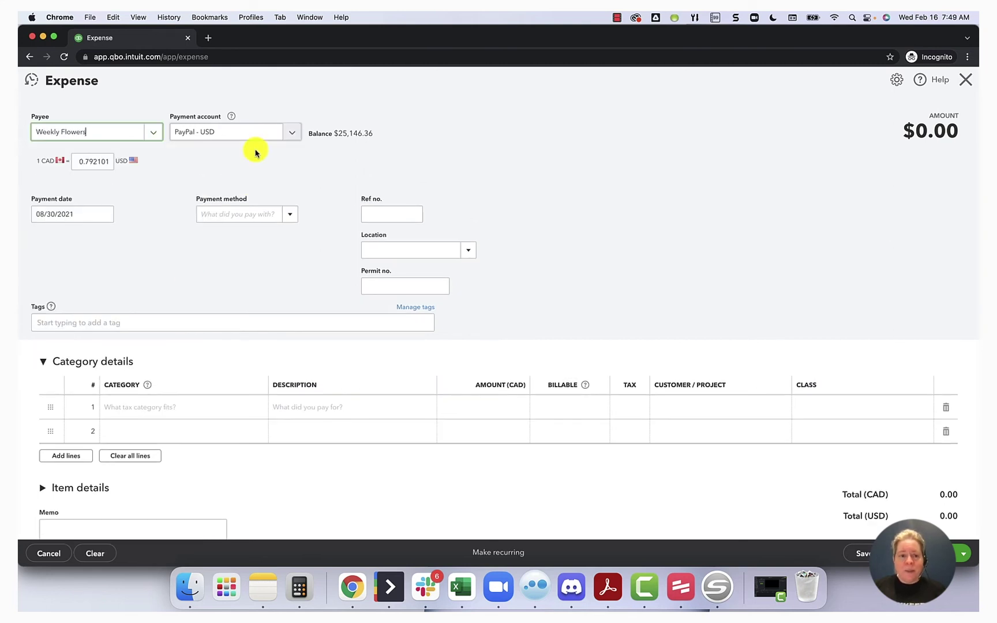
# Pay the expense from PayPal - CAD and check its 08/30/2021 date.
pyautogui.click(257, 133)
pyautogui.click(245, 157)
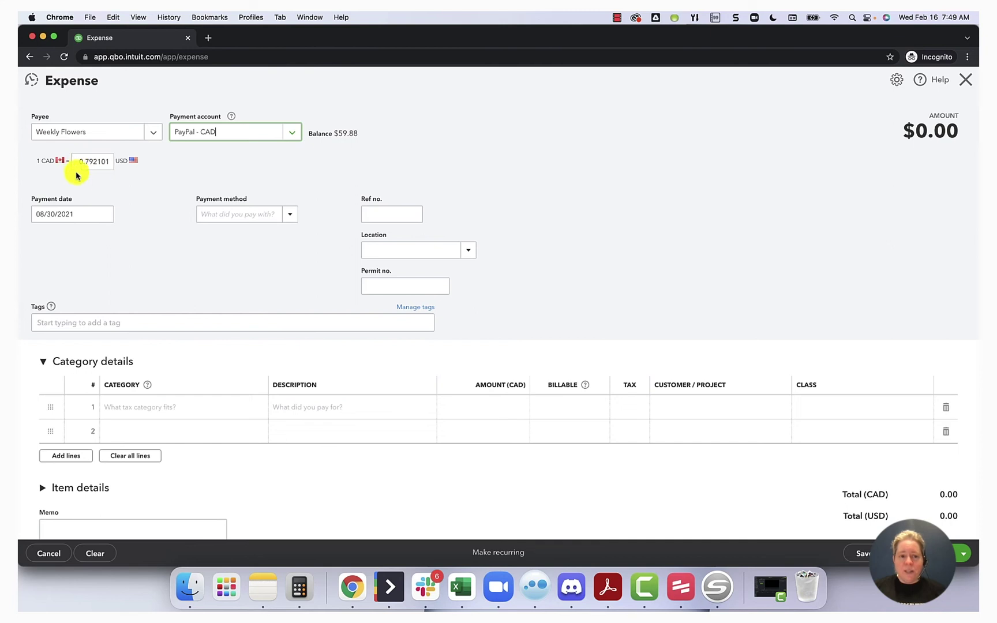
pyautogui.click(82, 212)
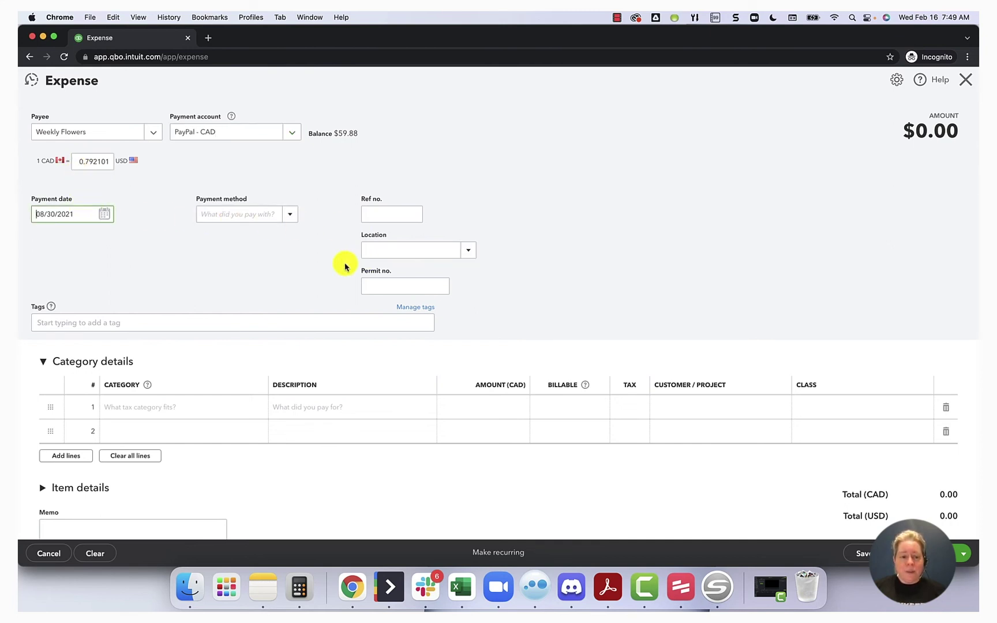
# Categorise line 1 as Office Supplies for 59.88 CAD and save the expense.
pyautogui.click(146, 410)
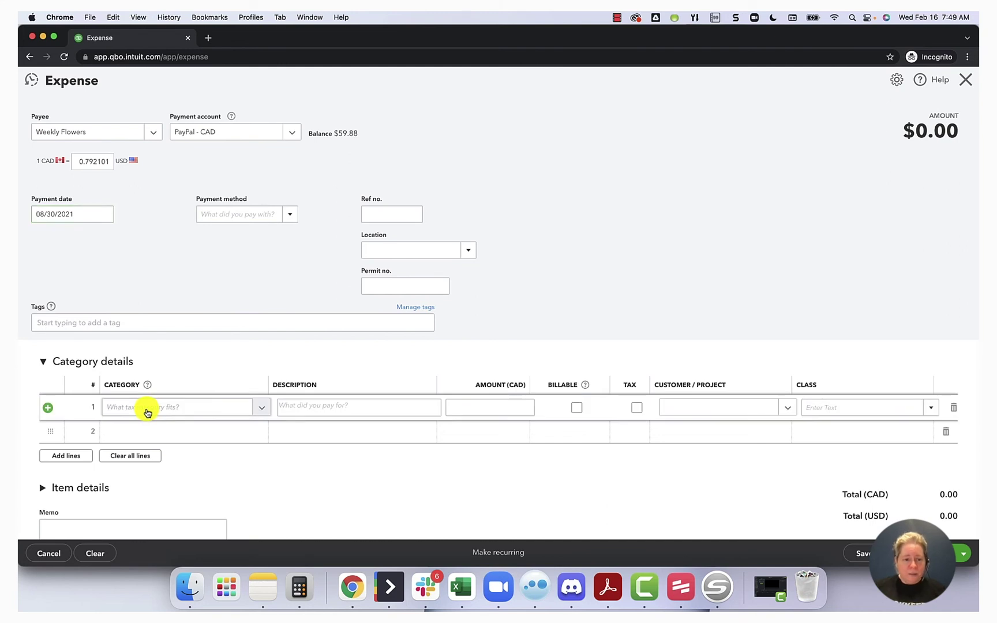
pyautogui.click(147, 412)
pyautogui.write('gift')
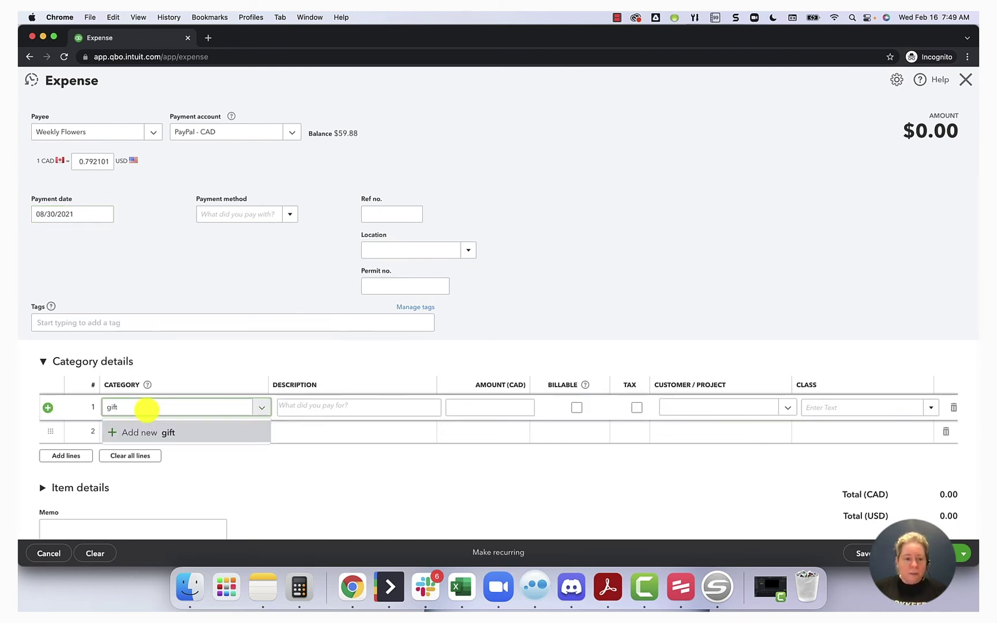
pyautogui.press('BackSpace')
pyautogui.press('BackSpace')
pyautogui.press('BackSpace')
pyautogui.press('BackSpace')
pyautogui.write('Office')
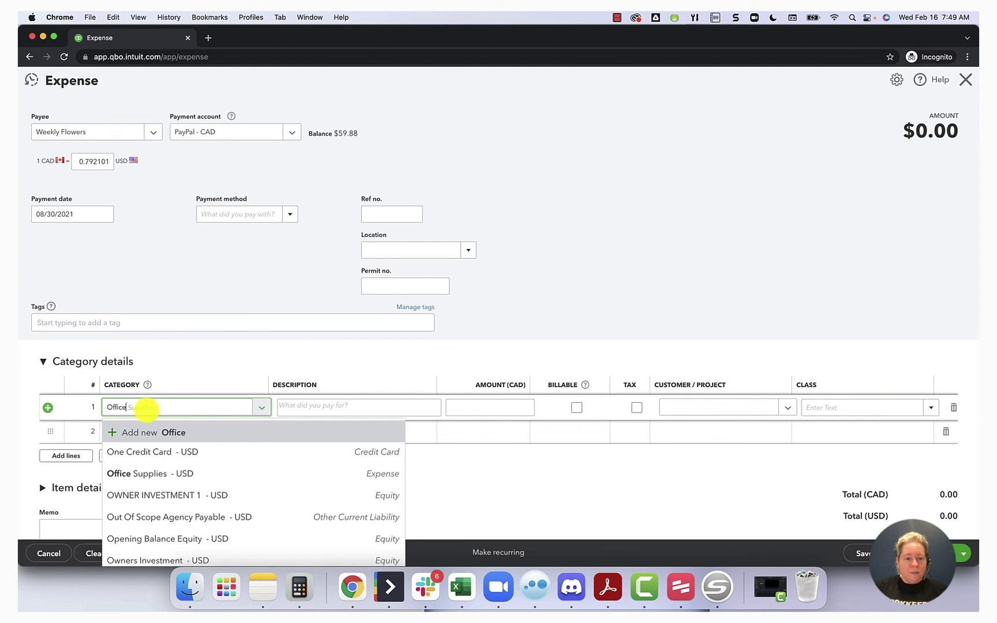
pyautogui.press('Tab')
pyautogui.press('Tab')
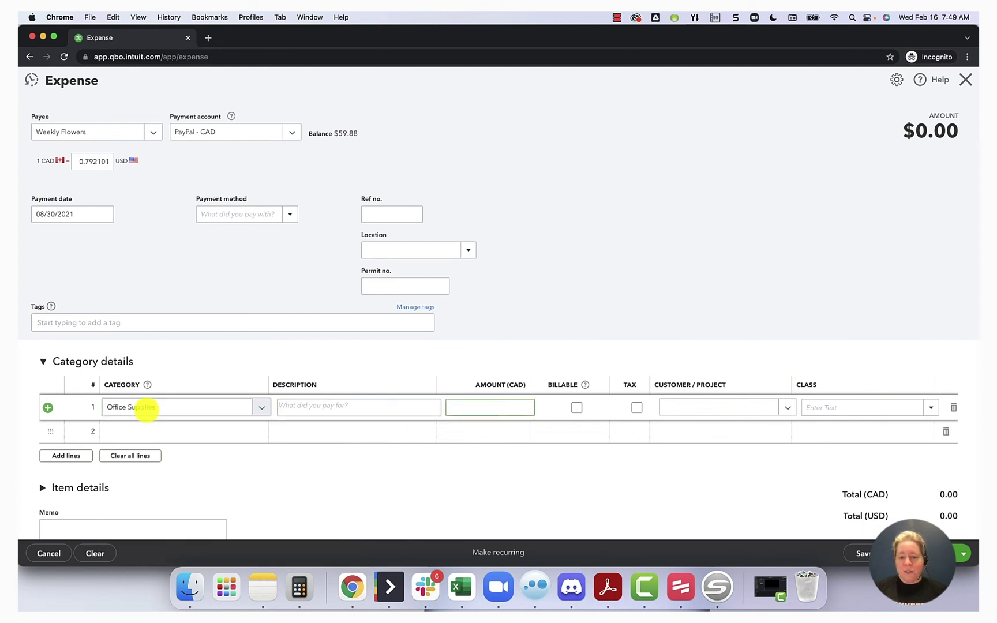
pyautogui.press('super+Tab')
pyautogui.press('super+Tab')
pyautogui.write('59.88')
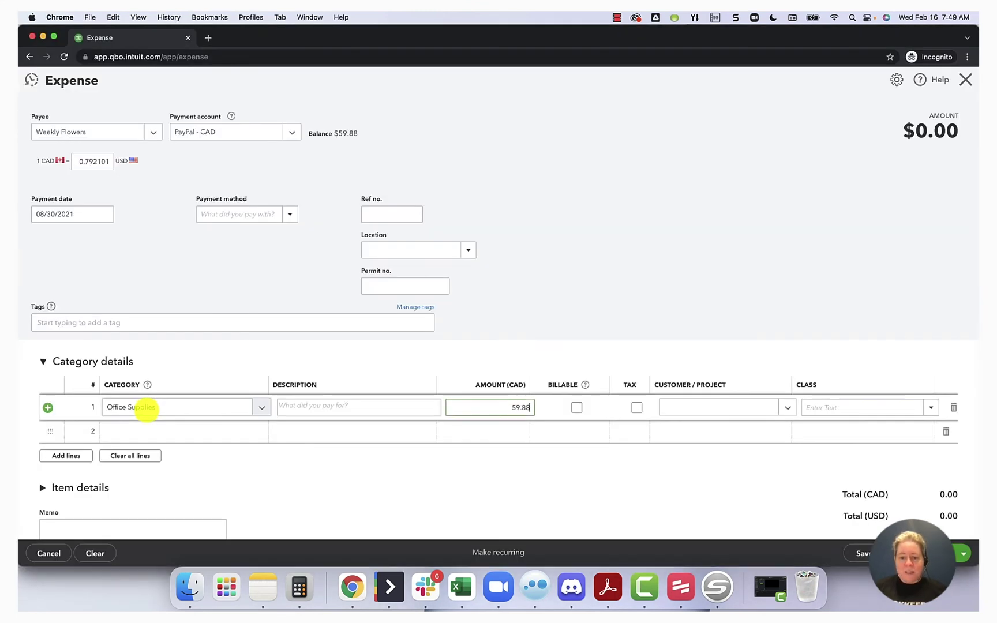
pyautogui.press('Tab')
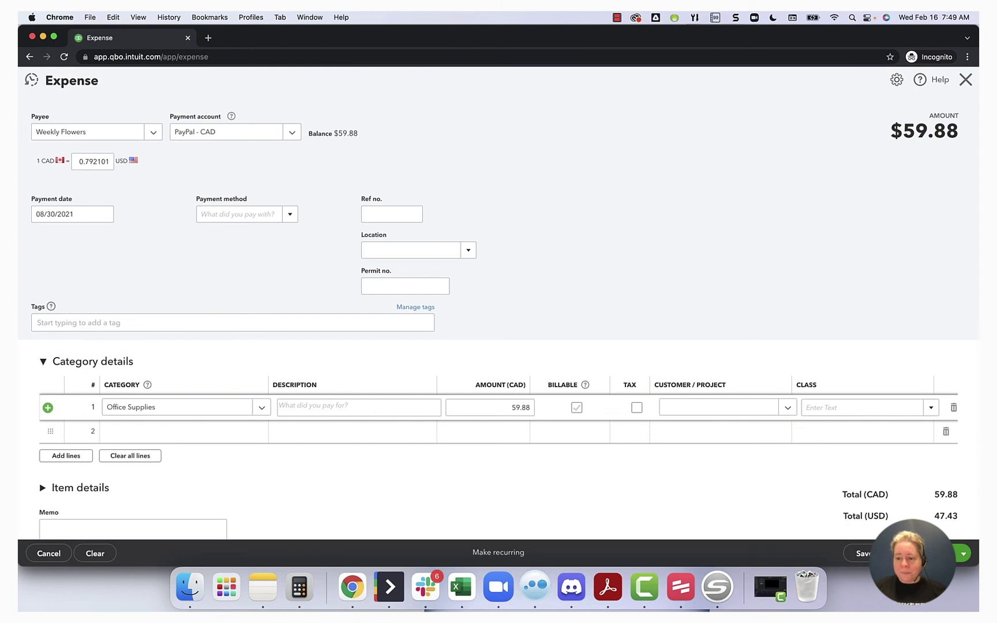
pyautogui.click(923, 553)
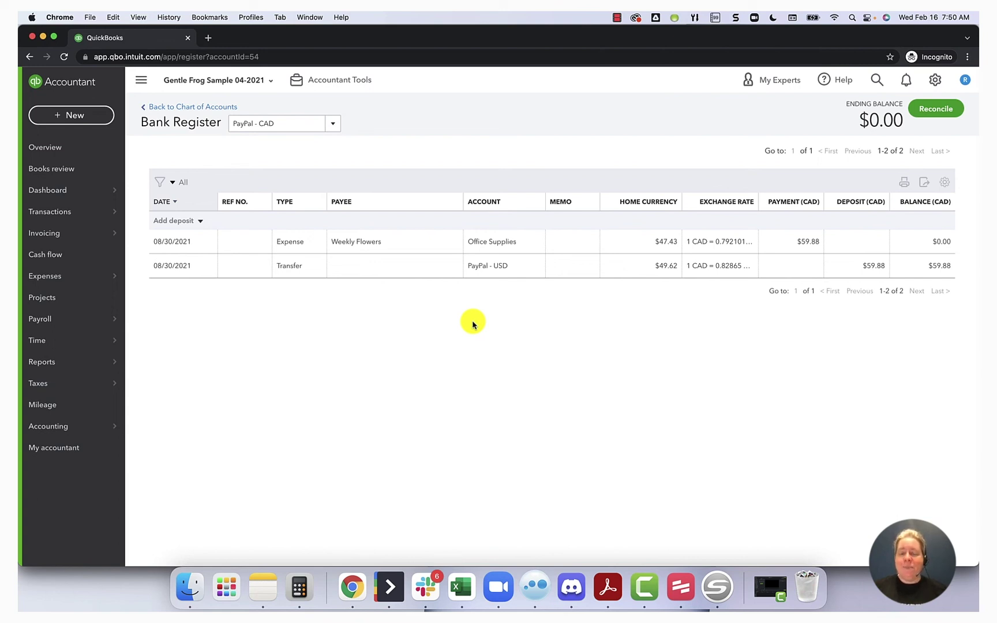
# In the PayPal CSV, select the Currency column, then the CAD rows and USD rows 2–7.
pyautogui.press('super+Tab')
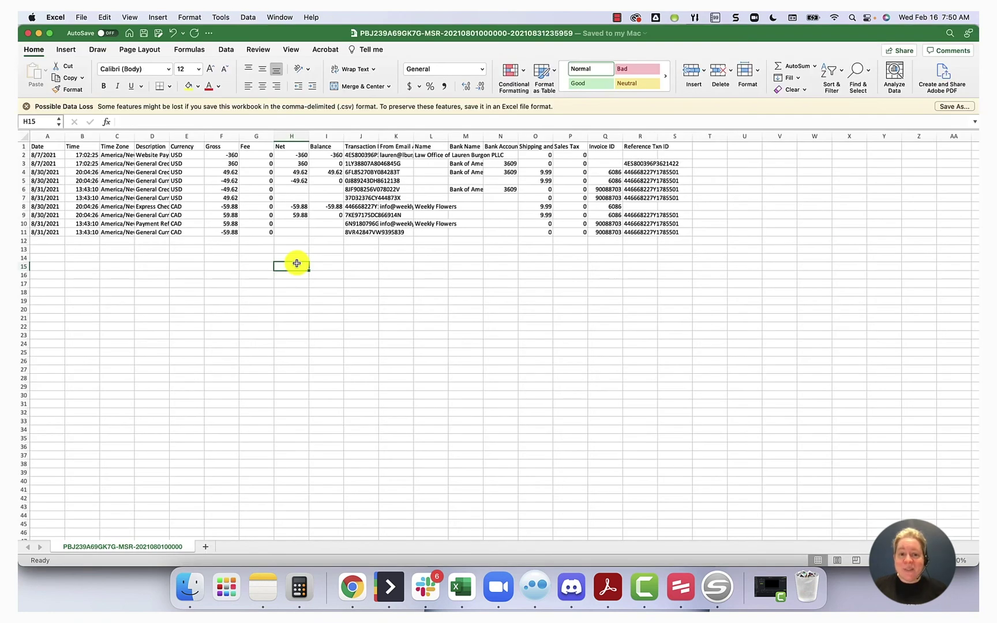
pyautogui.click(183, 147)
pyautogui.click(185, 137)
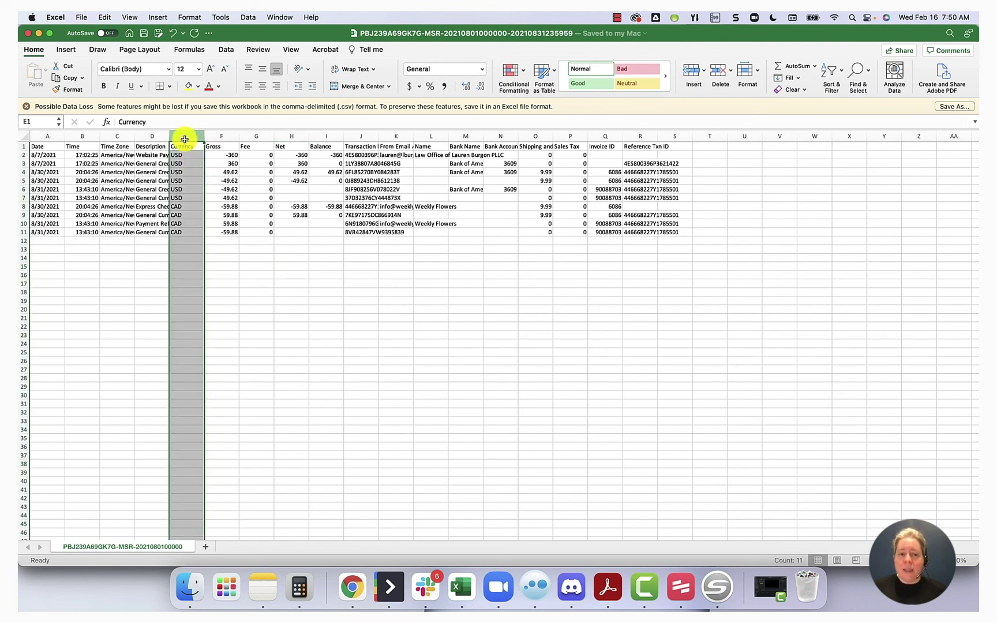
pyautogui.click(239, 260)
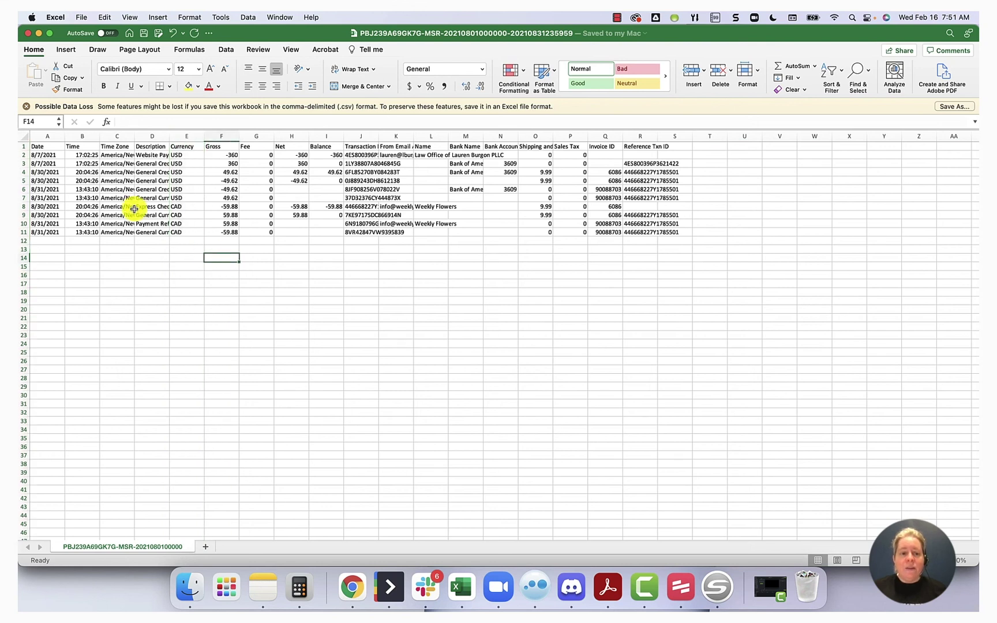
pyautogui.moveTo(32, 206); pyautogui.dragTo(36, 246)
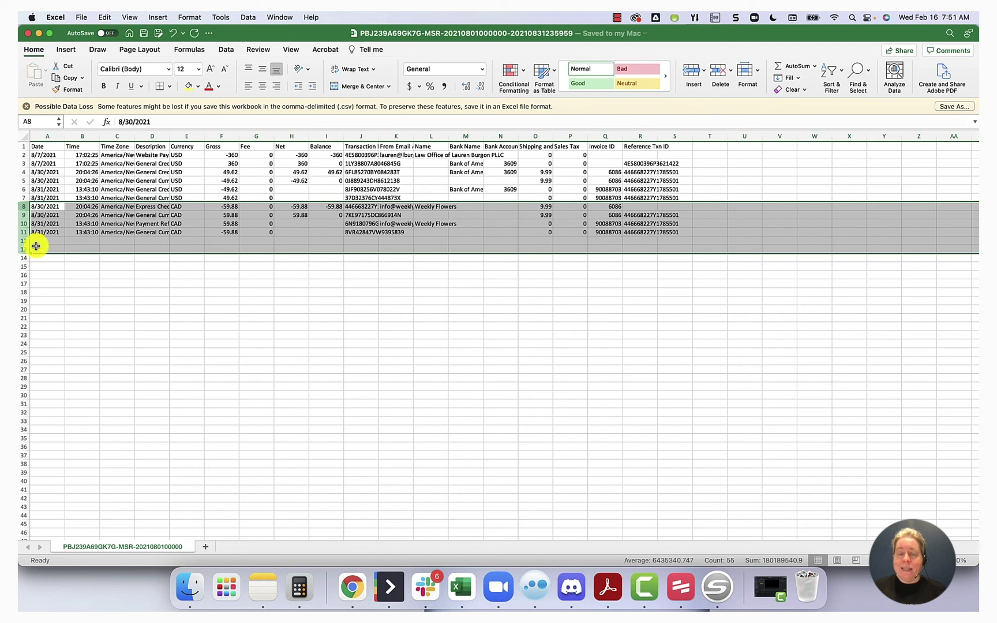
pyautogui.click(75, 171)
pyautogui.moveTo(25, 155); pyautogui.dragTo(26, 197)
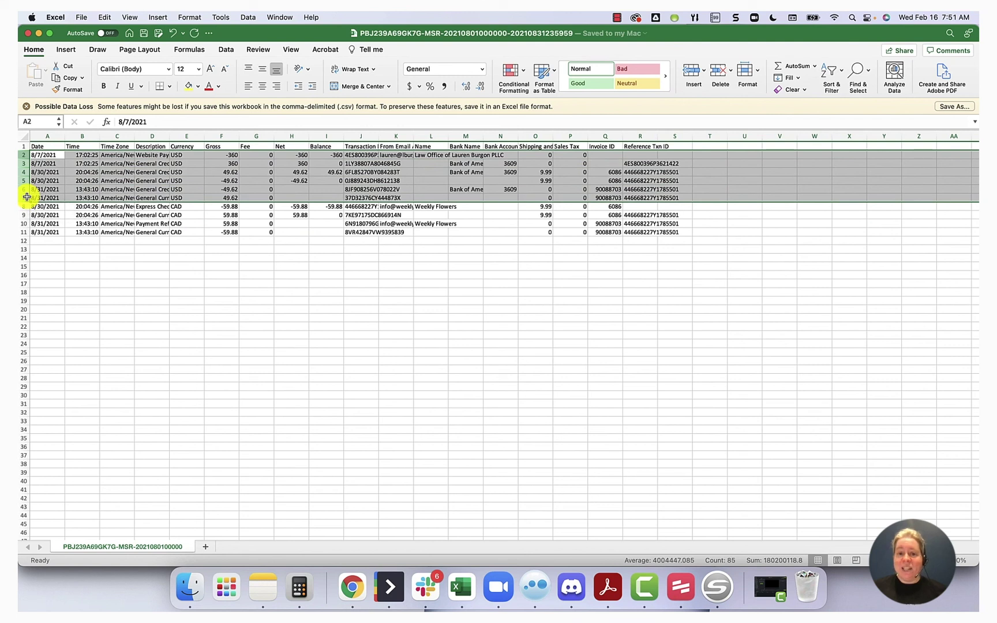
pyautogui.click(184, 319)
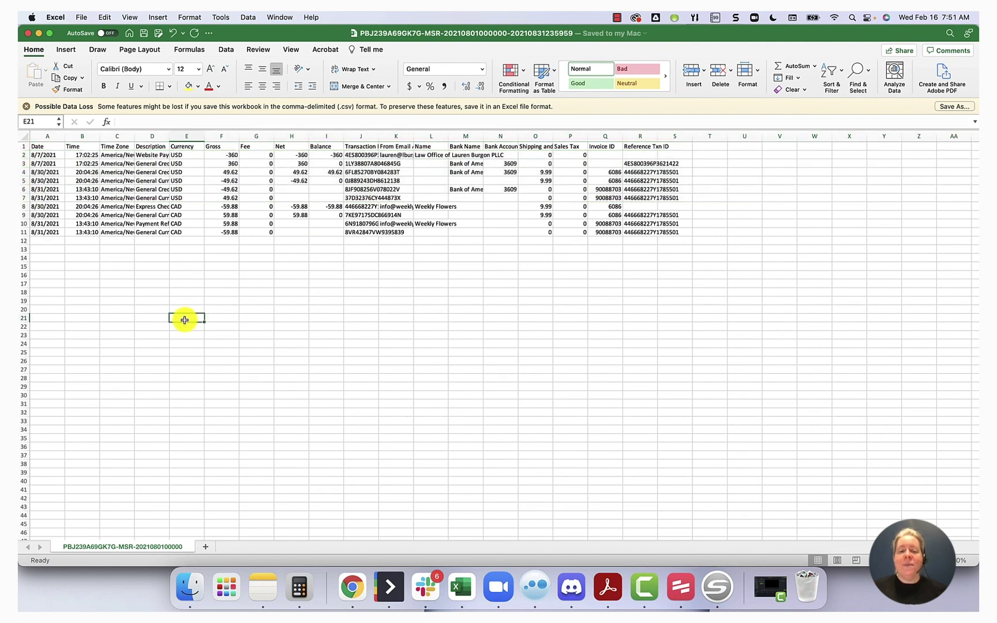